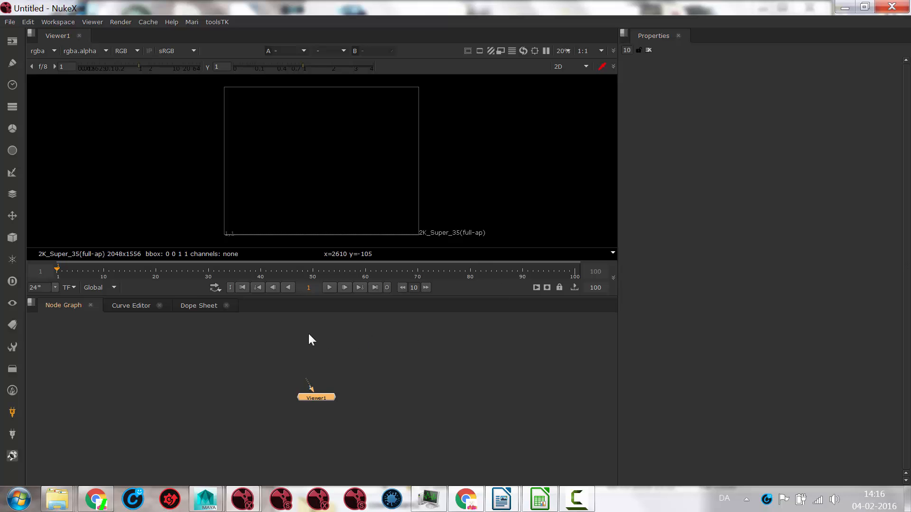
pyautogui.moveTo(57, 499)
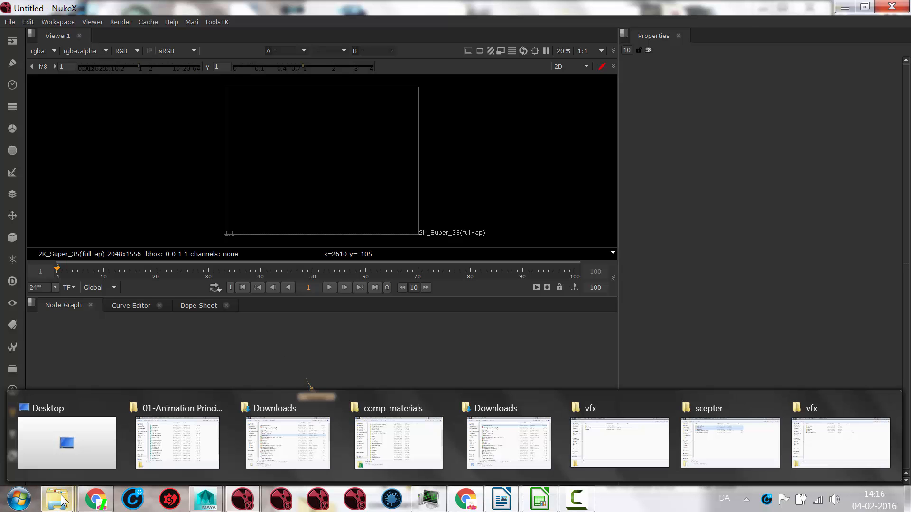
pyautogui.click(609, 447)
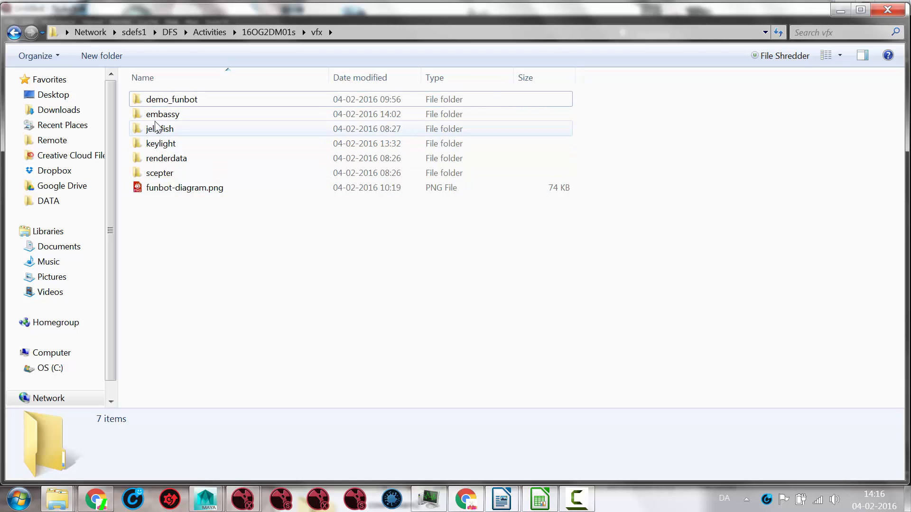
pyautogui.click(840, 10)
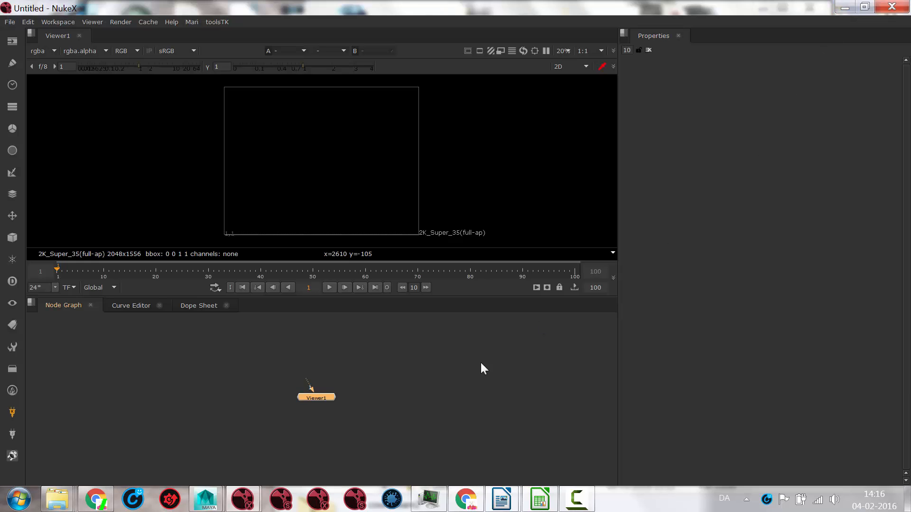
# Step: Import the keylight folder from the comp_materials directory into the Node Graph as Read nodes, and put the folder window away
pyautogui.moveTo(57, 498)
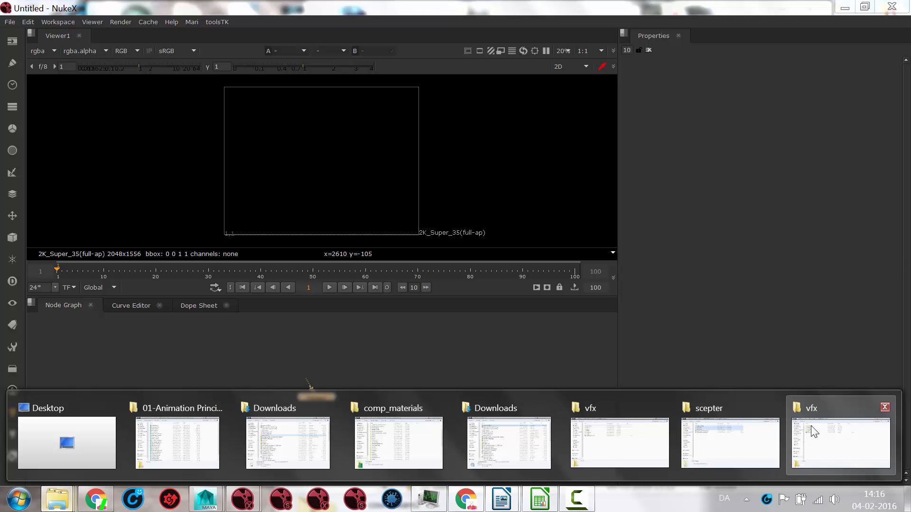
pyautogui.click(394, 443)
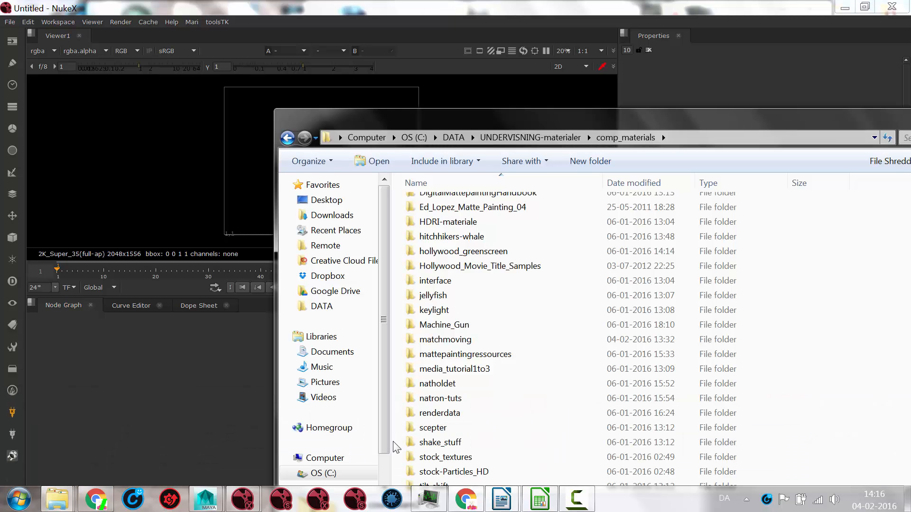
pyautogui.moveTo(430, 314); pyautogui.dragTo(225, 372)
pyautogui.moveTo(882, 123); pyautogui.dragTo(783, 137)
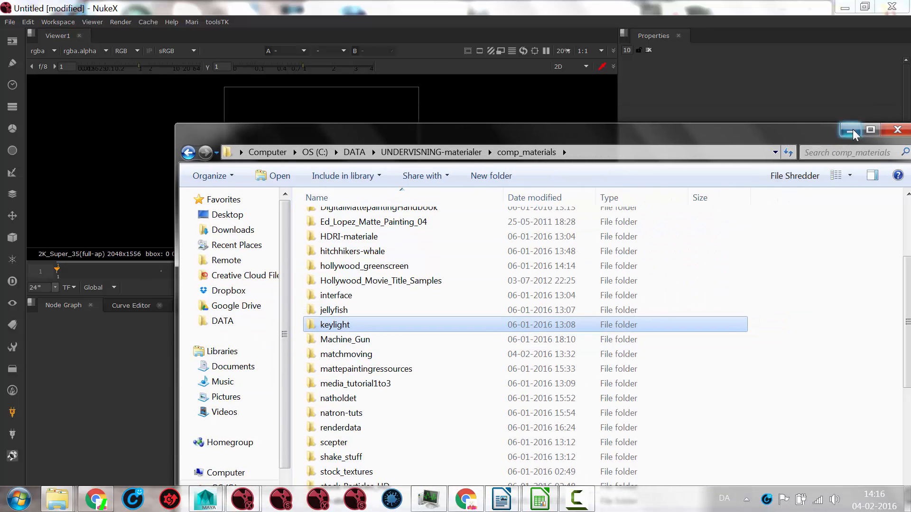
pyautogui.click(853, 131)
# Step: Spread the stacked Read nodes across the Node Graph, grouping cfc_bg with foundry, the two merlin images together, and the saint and testcard images together
pyautogui.moveTo(231, 372); pyautogui.dragTo(92, 399)
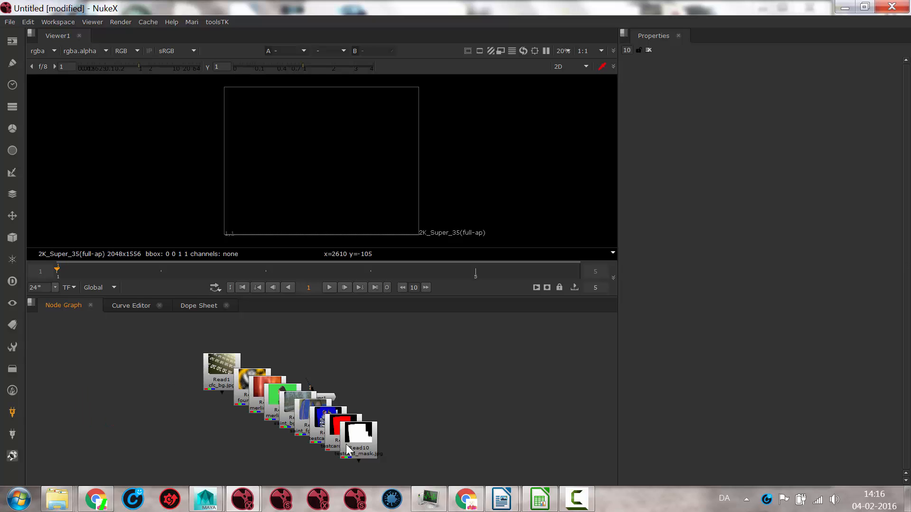
pyautogui.moveTo(355, 434); pyautogui.dragTo(460, 391)
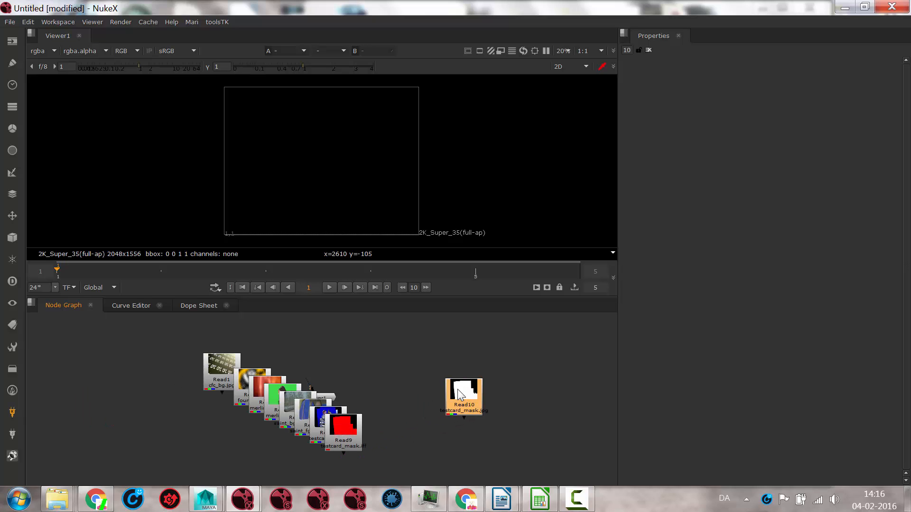
pyautogui.moveTo(334, 437); pyautogui.dragTo(420, 397)
pyautogui.moveTo(336, 424); pyautogui.dragTo(407, 387)
pyautogui.moveTo(312, 414); pyautogui.dragTo(361, 374)
pyautogui.moveTo(221, 372); pyautogui.dragTo(55, 377)
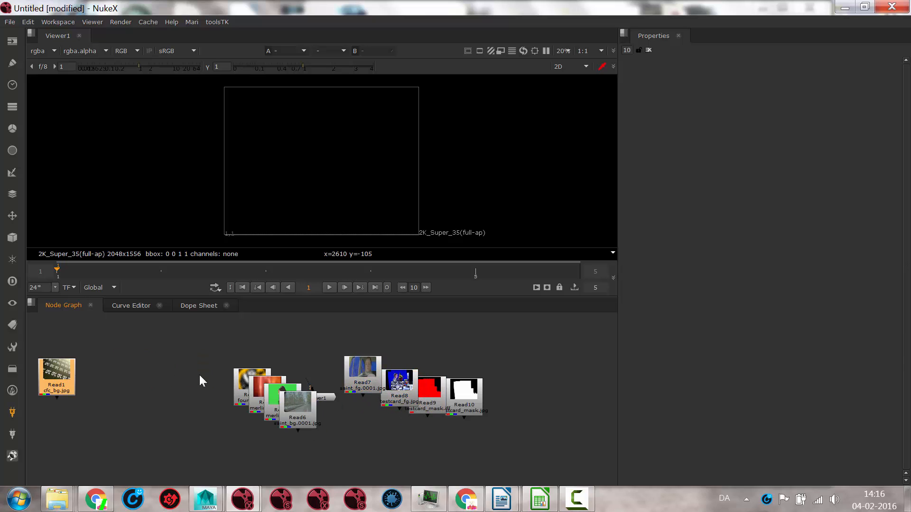
pyautogui.moveTo(248, 376); pyautogui.dragTo(90, 375)
pyautogui.moveTo(257, 383); pyautogui.dragTo(151, 350)
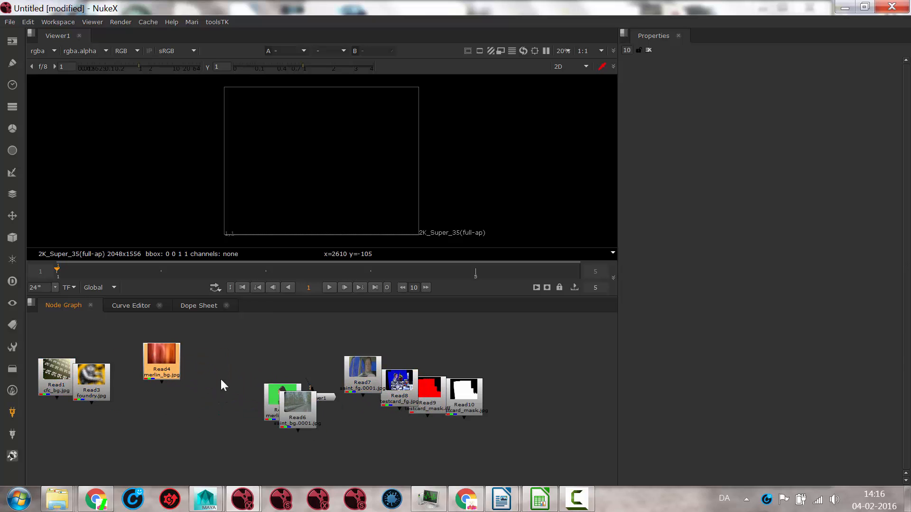
pyautogui.moveTo(273, 397); pyautogui.dragTo(295, 345)
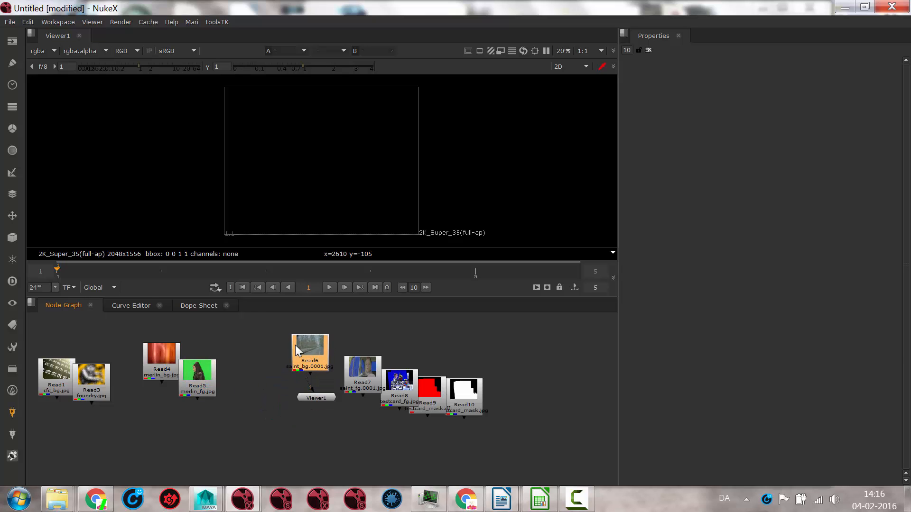
# Step: Display merlin_fg.jpg in the Viewer and enlarge the Viewer area and the image
pyautogui.click(194, 374)
pyautogui.press('1')
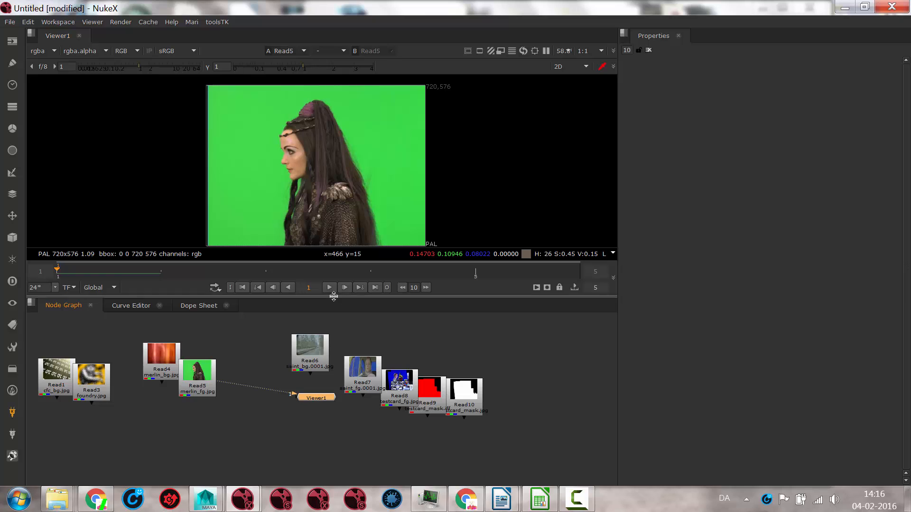
pyautogui.moveTo(335, 297); pyautogui.dragTo(335, 335)
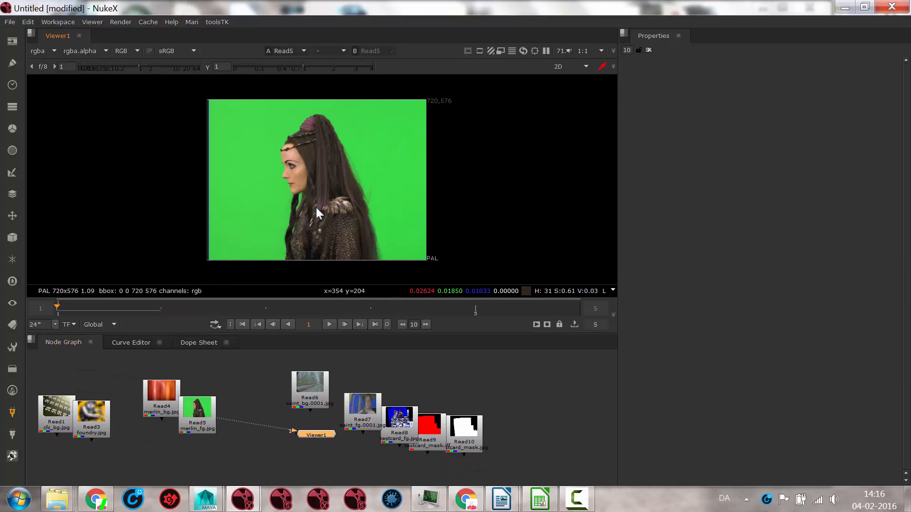
pyautogui.scroll(2, 315, 209)
pyautogui.scroll(-1, 331, 210)
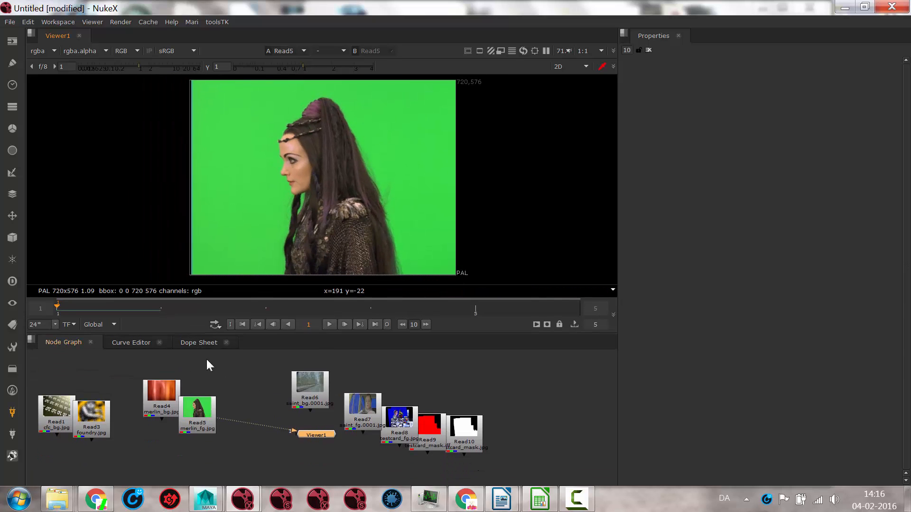
# Step: Check the merlin_bg.jpg background in the Viewer and switch back to the merlin_fg.jpg green-screen image
pyautogui.click(162, 388)
pyautogui.press('1')
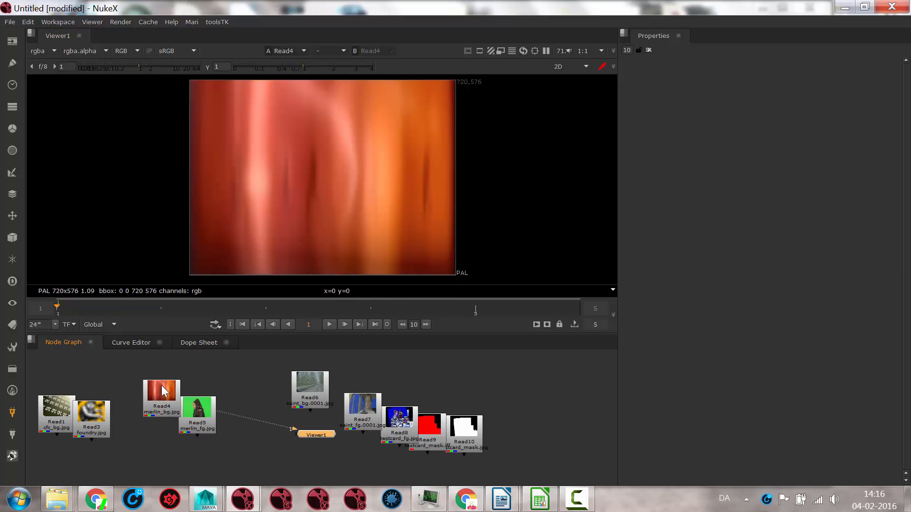
pyautogui.click(197, 421)
pyautogui.press('1')
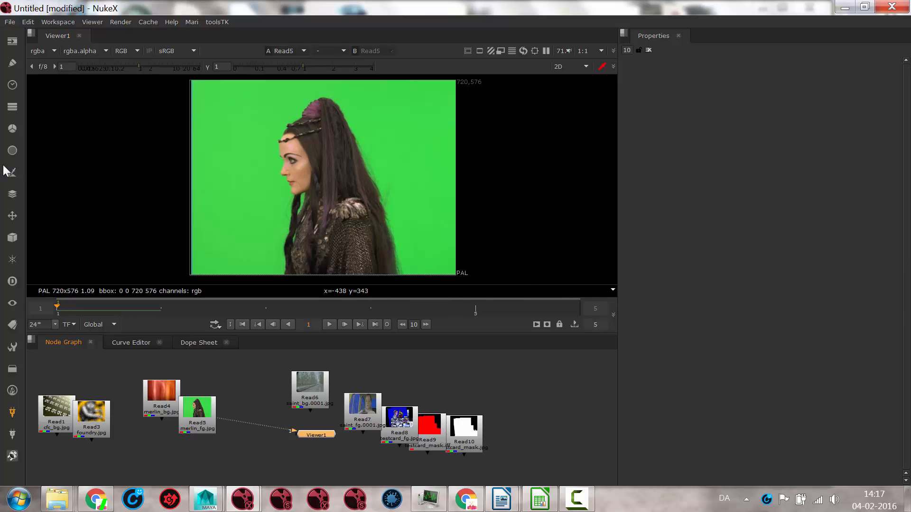
# Step: Move the saint and testcard Read nodes out of the way and place the merlin_fg.jpg node above the Viewer node
pyautogui.moveTo(196, 416); pyautogui.dragTo(203, 379)
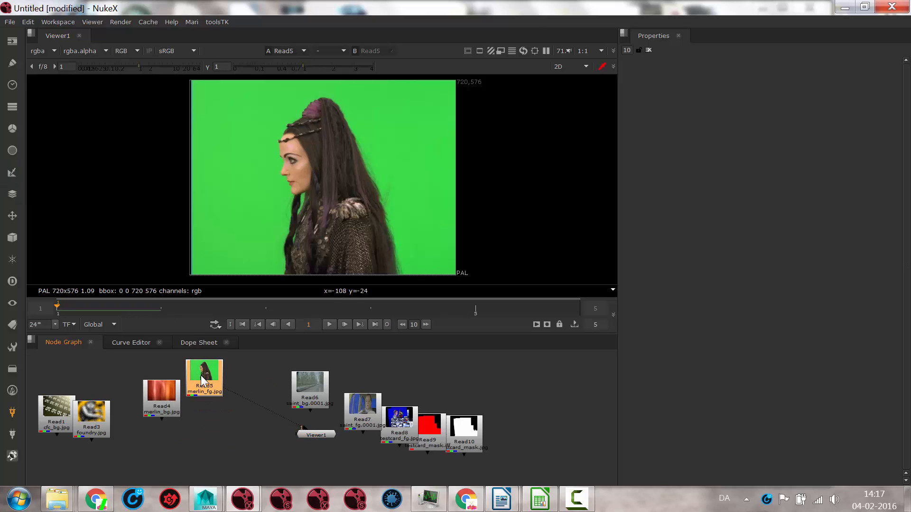
pyautogui.moveTo(286, 352); pyautogui.dragTo(496, 407)
pyautogui.moveTo(309, 384); pyautogui.dragTo(600, 388)
pyautogui.moveTo(340, 375); pyautogui.dragTo(494, 477)
pyautogui.moveTo(399, 419); pyautogui.dragTo(494, 368)
pyautogui.moveTo(197, 374); pyautogui.dragTo(279, 369)
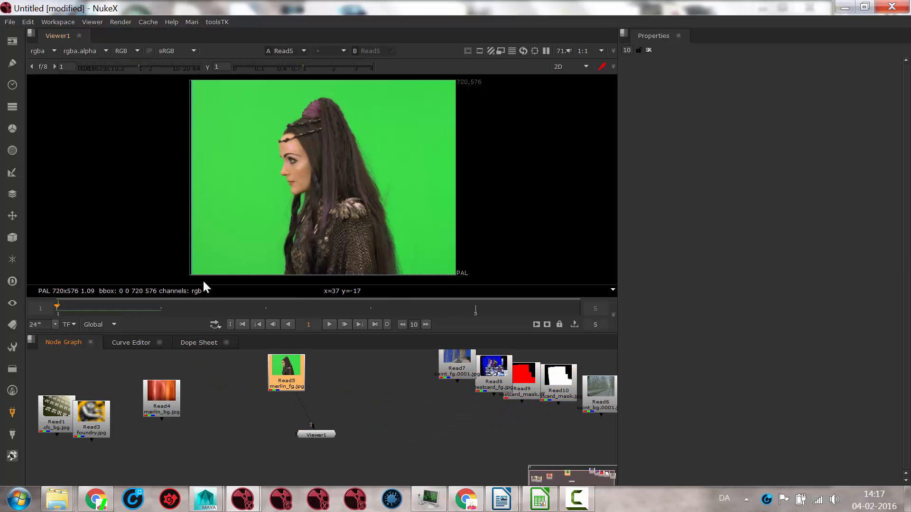
# Step: Add a HueKeyer node to merlin_fg.jpg and space it out between the Read node and the Viewer node
pyautogui.click(13, 172)
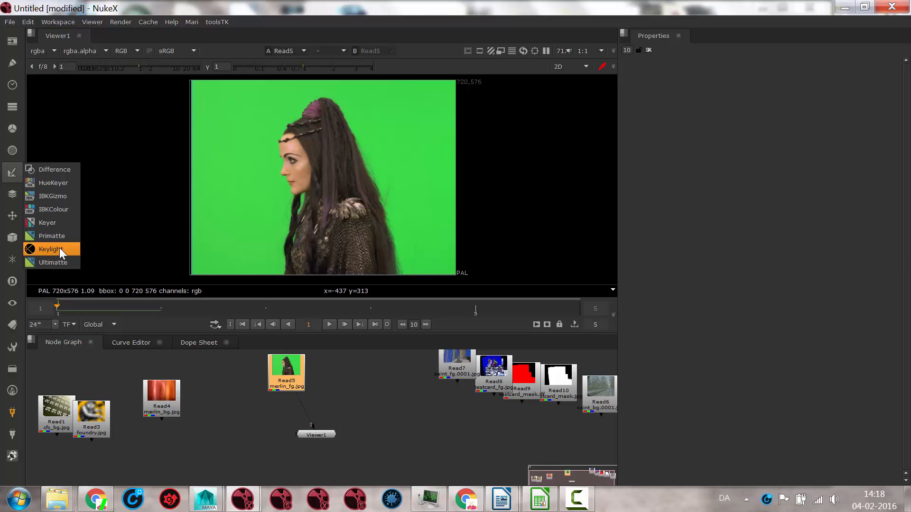
pyautogui.click(58, 183)
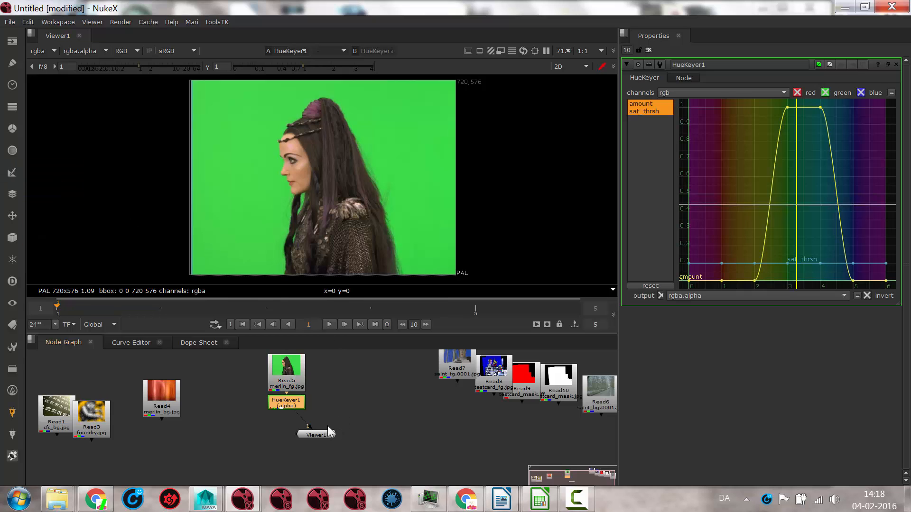
pyautogui.moveTo(317, 435); pyautogui.dragTo(278, 456)
pyautogui.moveTo(275, 410); pyautogui.dragTo(279, 417)
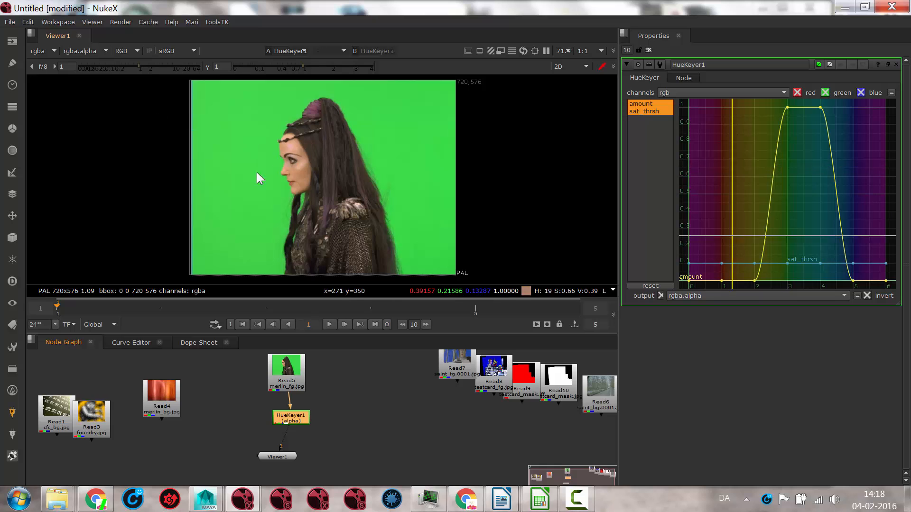
# Step: Inspect the HueKeyer result as a matte overlay and as an alpha channel
pyautogui.press('m')
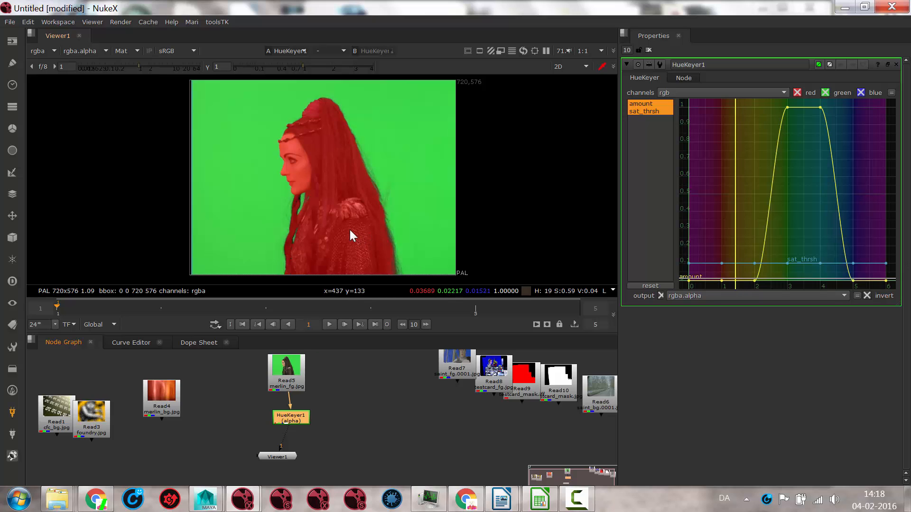
pyautogui.press('m')
pyautogui.press('a')
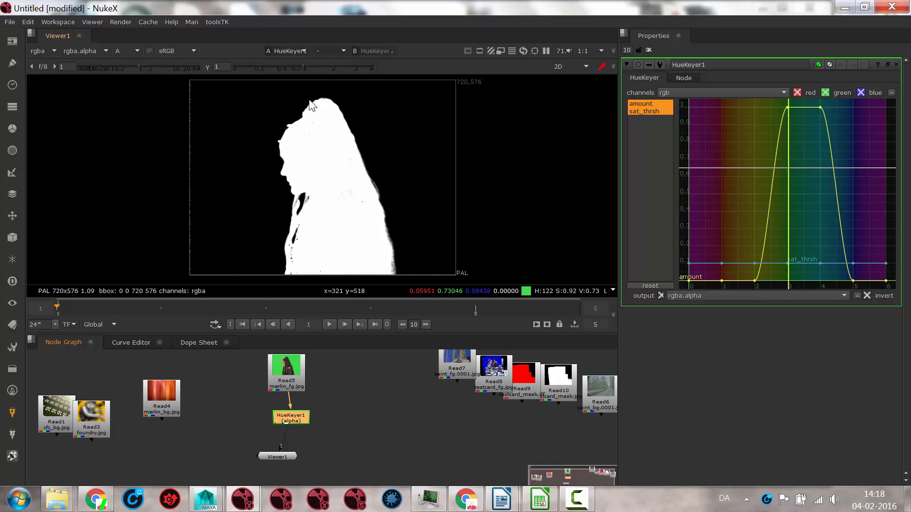
# Step: Compare the alpha of merlin_fg.jpg with that of the HueKeyer, and return to the HueKeyer's matte overlay
pyautogui.click(286, 375)
pyautogui.press('1')
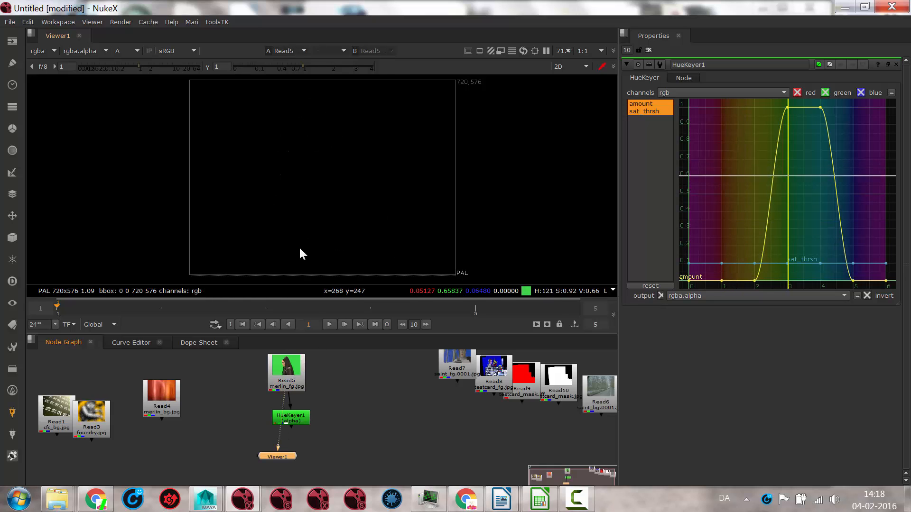
pyautogui.click(293, 419)
pyautogui.press('1')
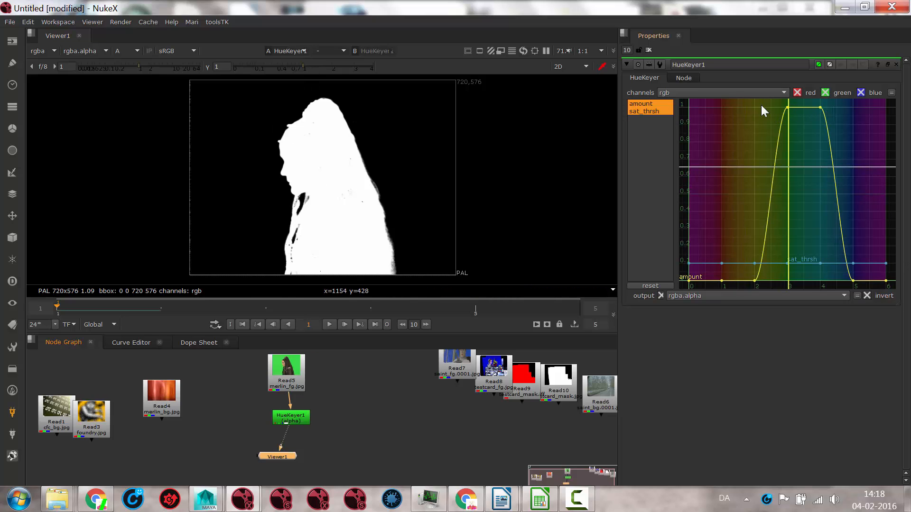
pyautogui.press('a')
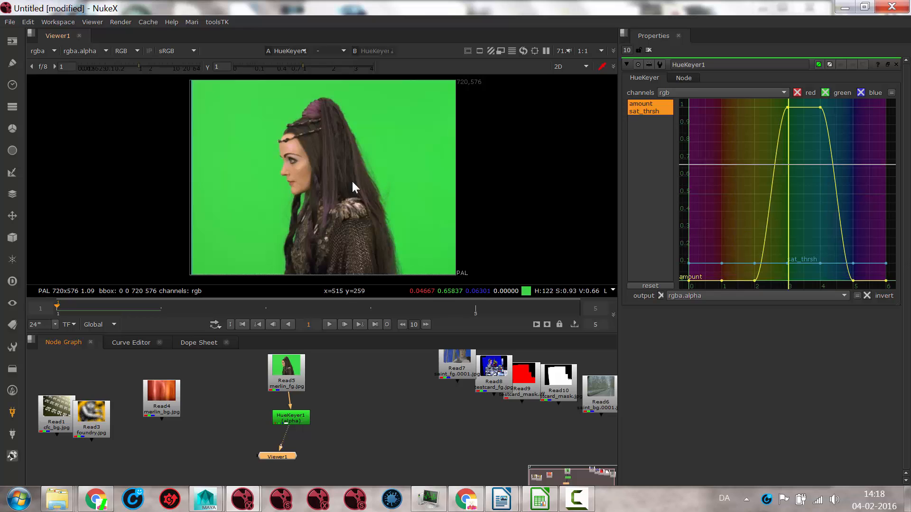
pyautogui.press('m')
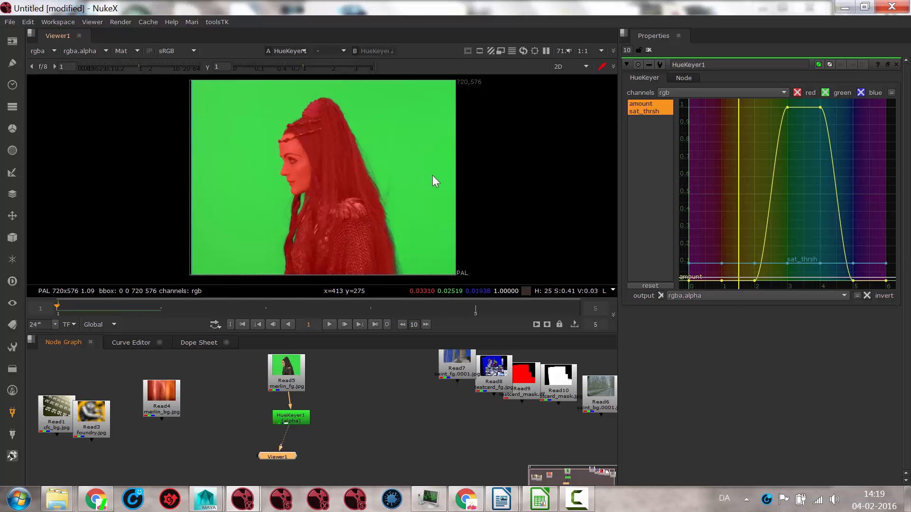
# Step: Widen the HueKeyer amount curve's plateau to about x 4.28, shift the selected curve points down to about x 3.28, and view the alpha
pyautogui.moveTo(787, 108); pyautogui.dragTo(829, 108)
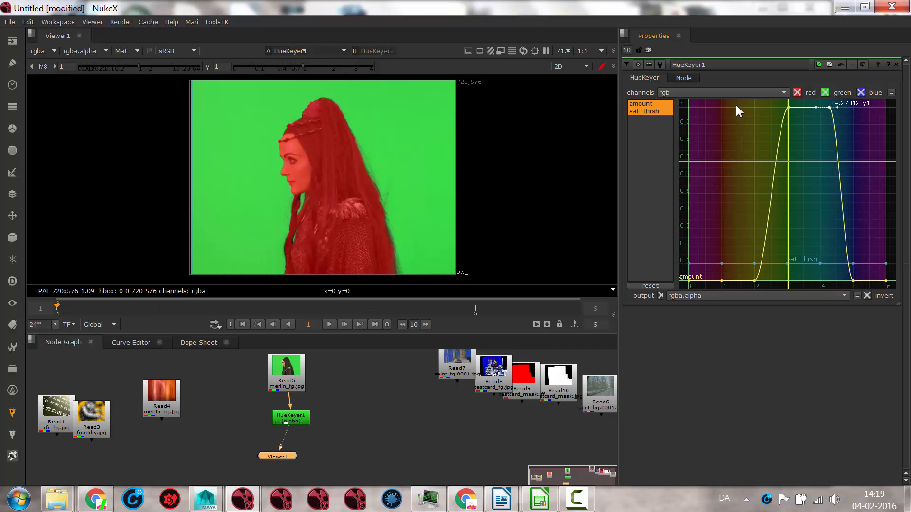
pyautogui.moveTo(728, 101); pyautogui.dragTo(871, 285)
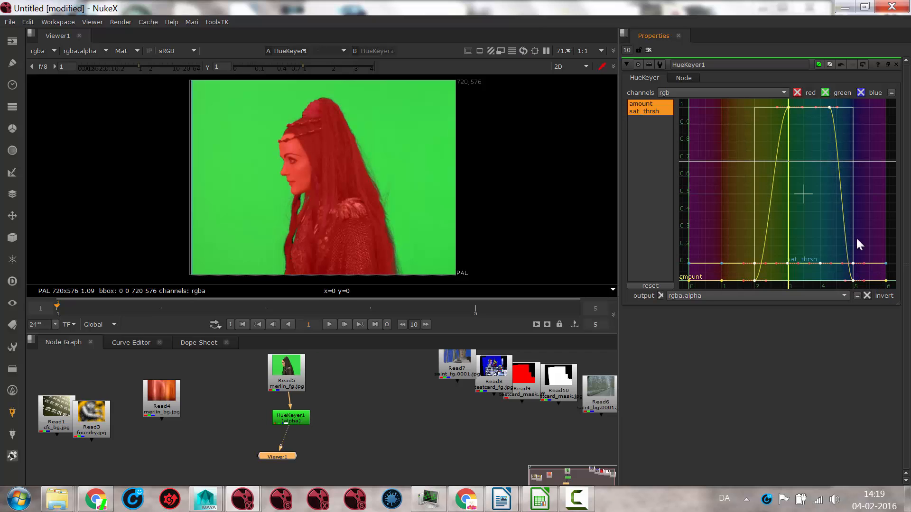
pyautogui.moveTo(830, 109); pyautogui.dragTo(770, 107)
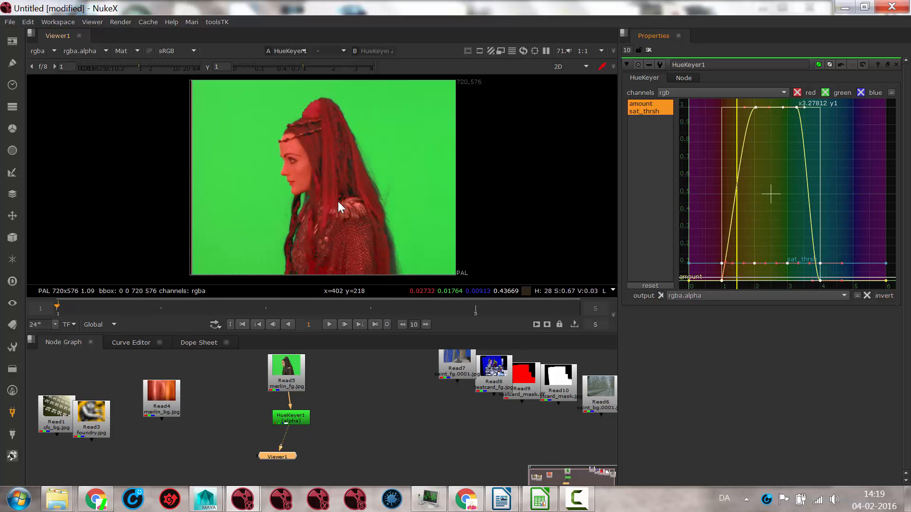
pyautogui.press('a')
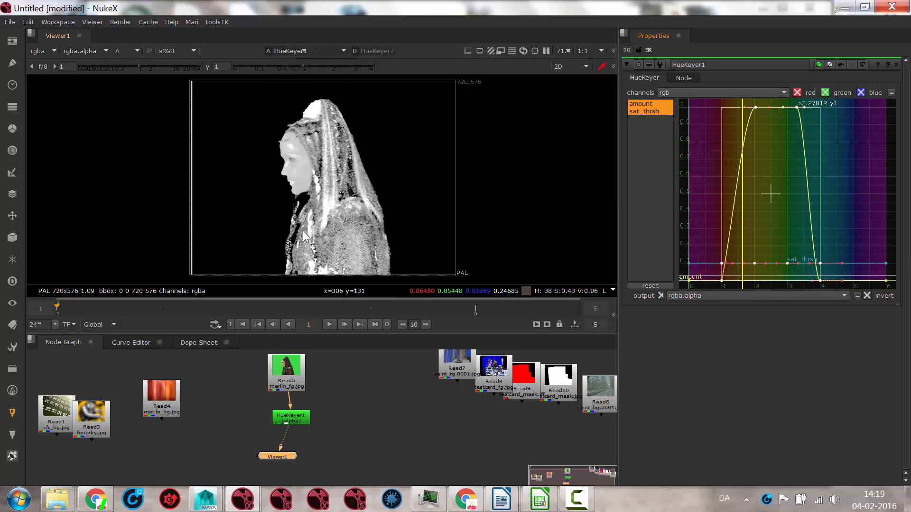
# Step: Replace the HueKeyer with a Keyer node attached to merlin_fg.jpg
pyautogui.moveTo(291, 416); pyautogui.dragTo(338, 416)
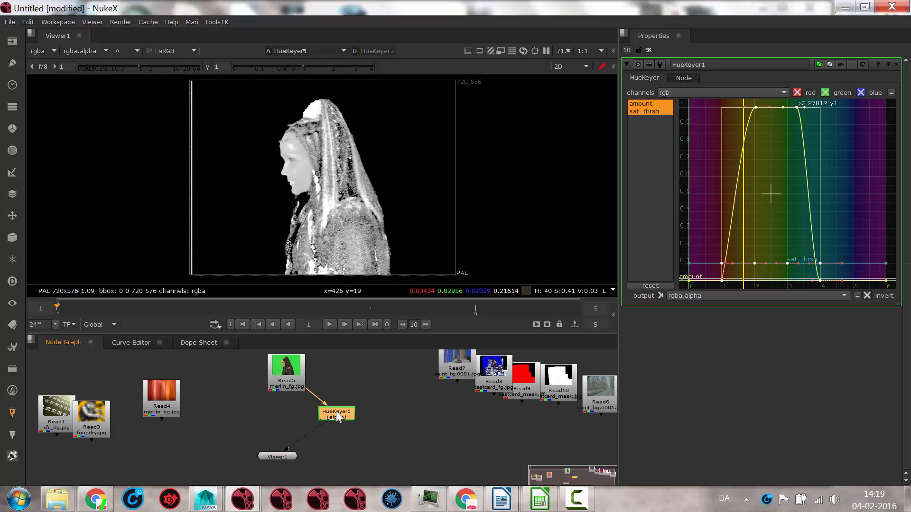
pyautogui.press('Delete')
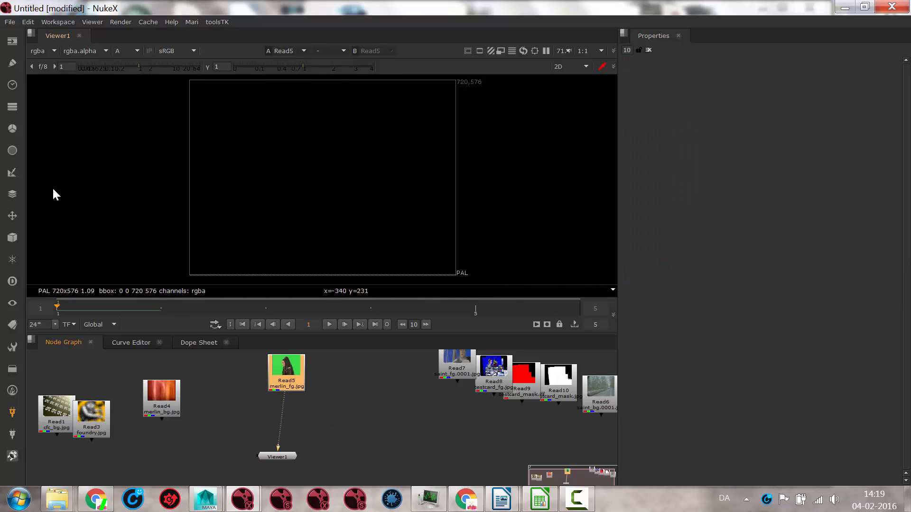
pyautogui.click(13, 173)
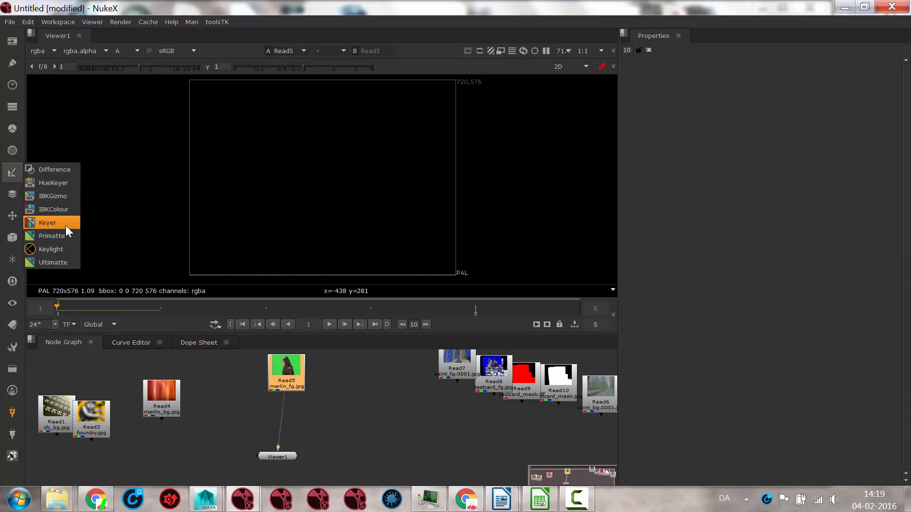
pyautogui.click(48, 221)
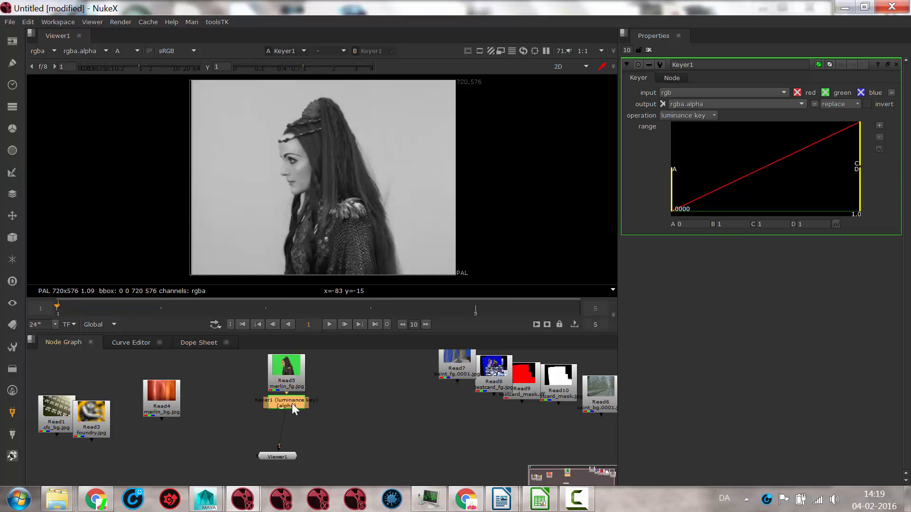
# Step: Move the Keyer node away from merlin_fg.jpg in the node graph, and compare the colour image with its luminance-key alpha
pyautogui.moveTo(292, 403); pyautogui.dragTo(309, 417)
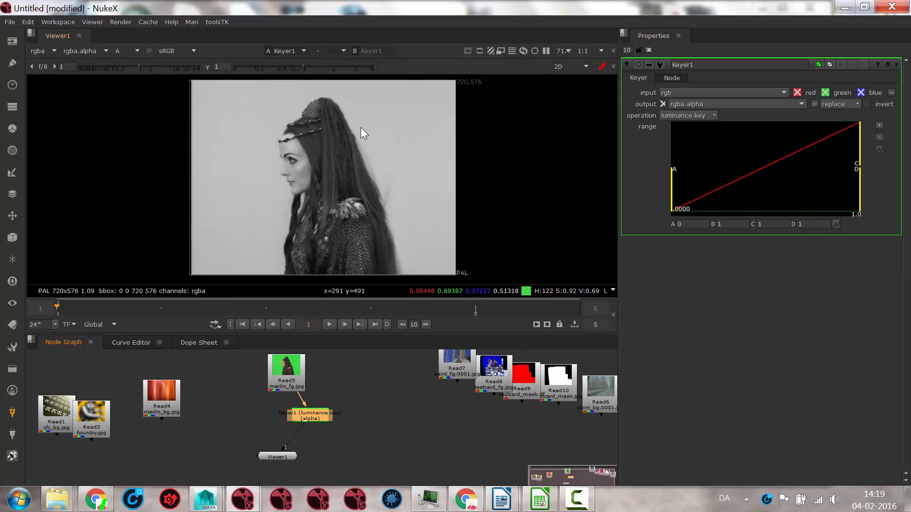
pyautogui.press('a')
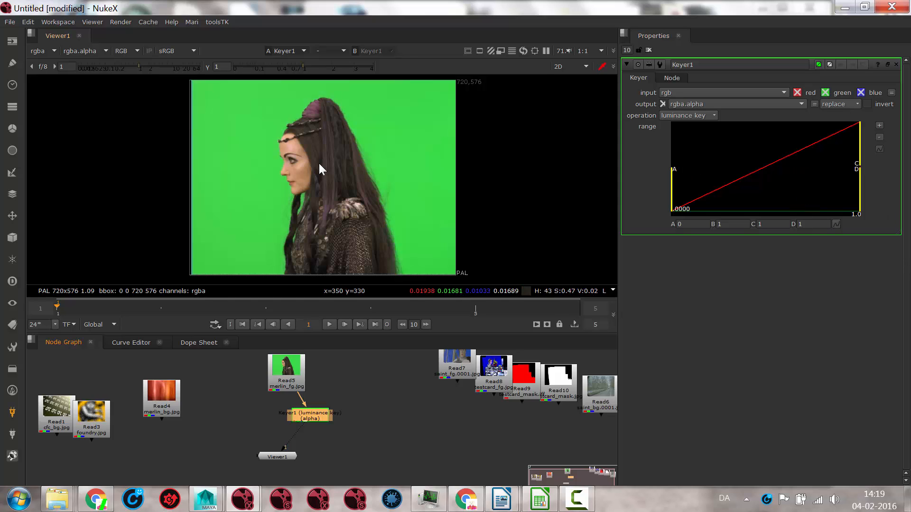
pyautogui.press('a')
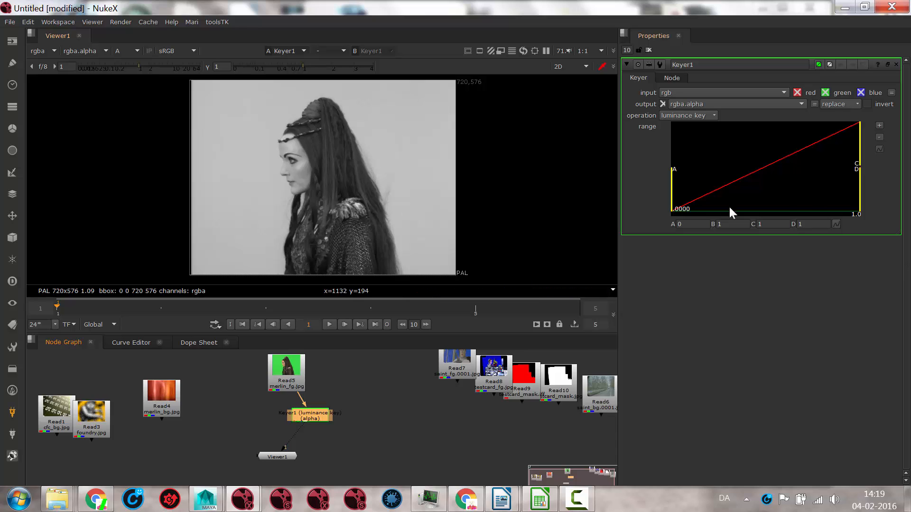
# Step: Try a luminance key range with A about 0.255 and B about 0.607, and return A to 0 and B to 1
pyautogui.moveTo(672, 184); pyautogui.dragTo(767, 198)
pyautogui.moveTo(857, 154); pyautogui.dragTo(819, 147)
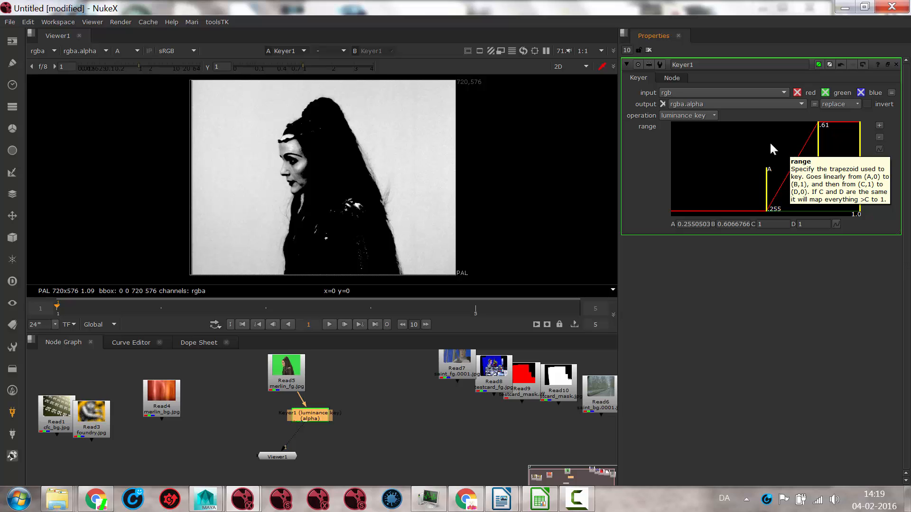
pyautogui.moveTo(820, 129); pyautogui.dragTo(873, 126)
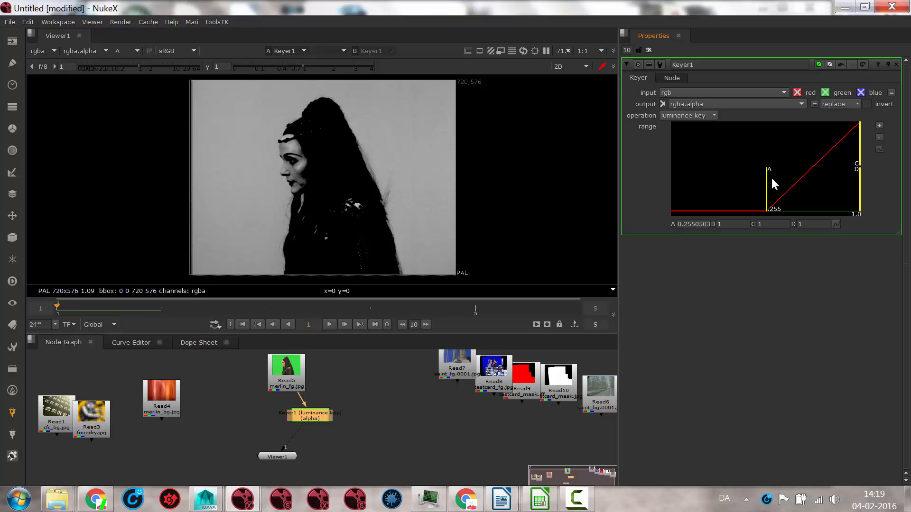
pyautogui.moveTo(772, 178); pyautogui.dragTo(664, 185)
# Step: Set the Keyer operation to green keyer, compare its alpha with the colour image, and show the matte overlay
pyautogui.click(682, 117)
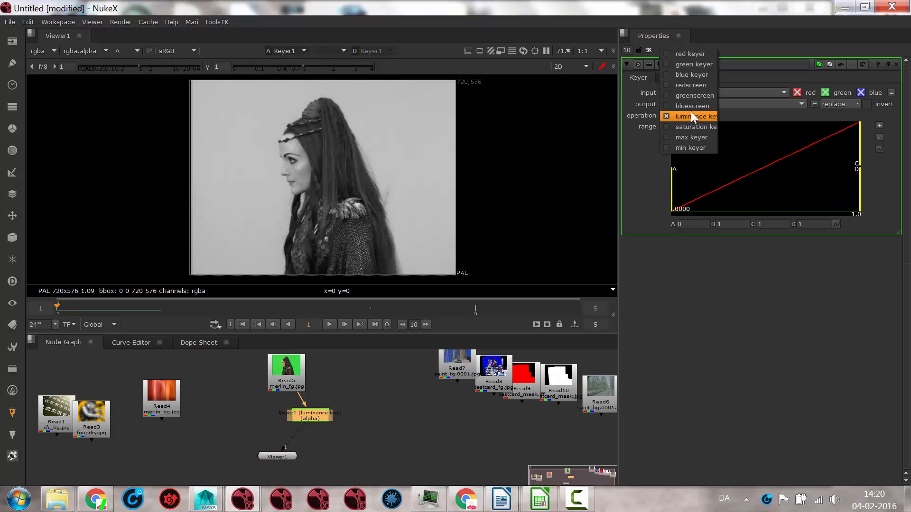
pyautogui.click(704, 66)
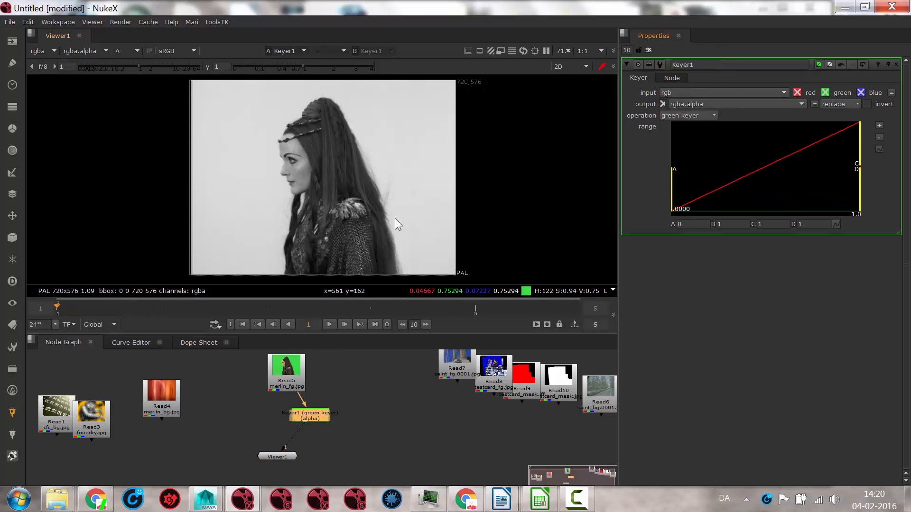
pyautogui.press('a')
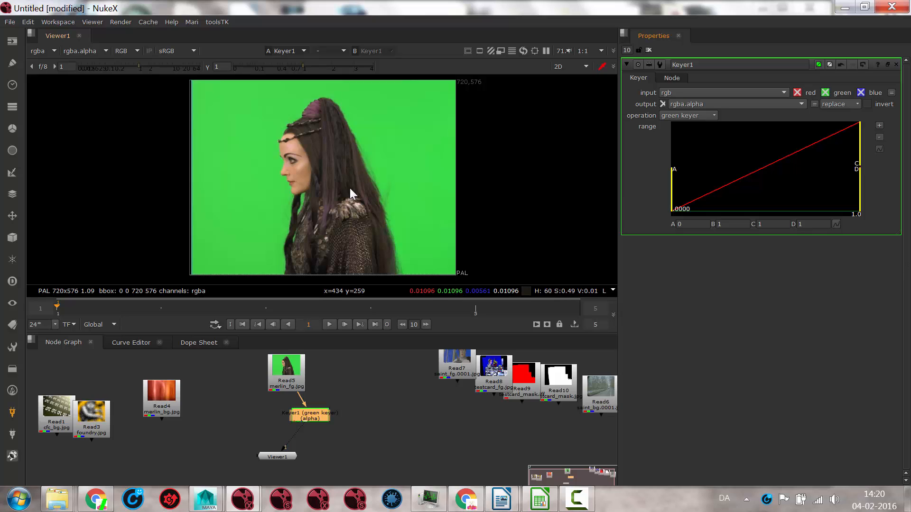
pyautogui.press('a')
pyautogui.press('a')
pyautogui.press('m')
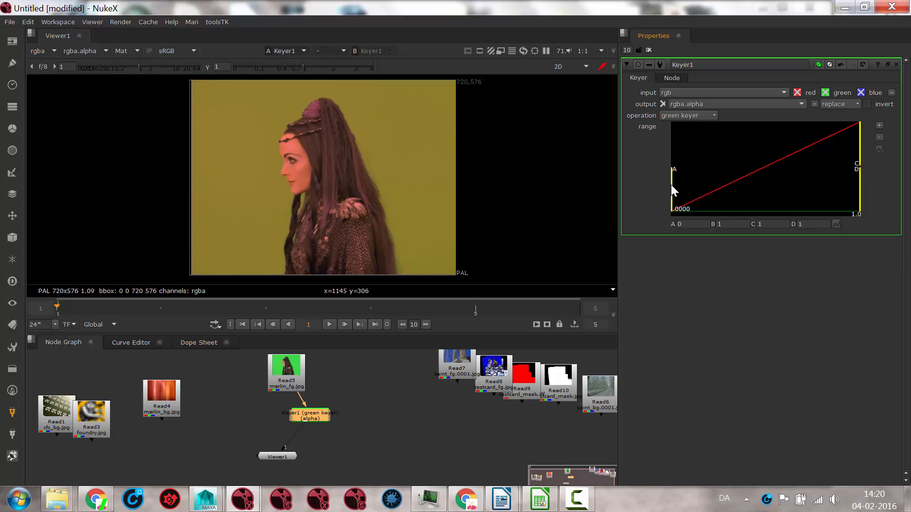
# Step: Try raising the green keyer's A value to about 0.474, check the alpha, and return the range to its full extent
pyautogui.moveTo(670, 184); pyautogui.dragTo(800, 176)
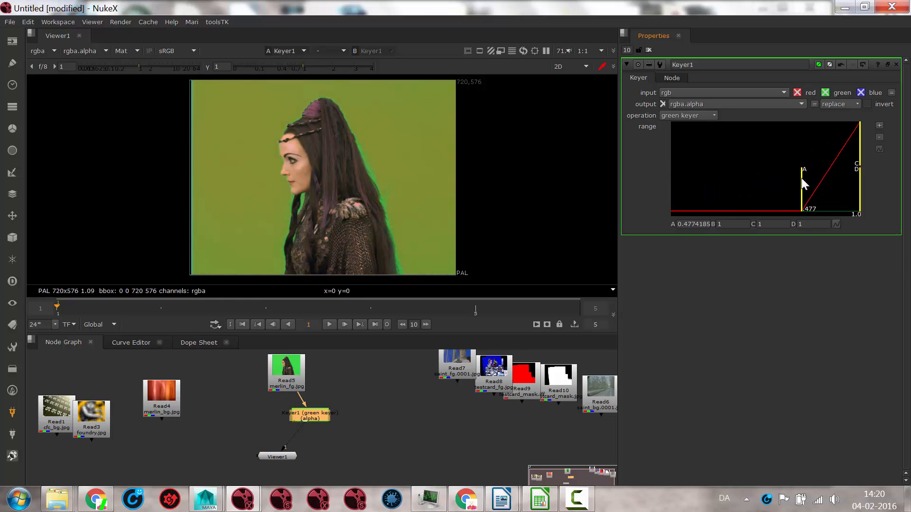
pyautogui.press('a')
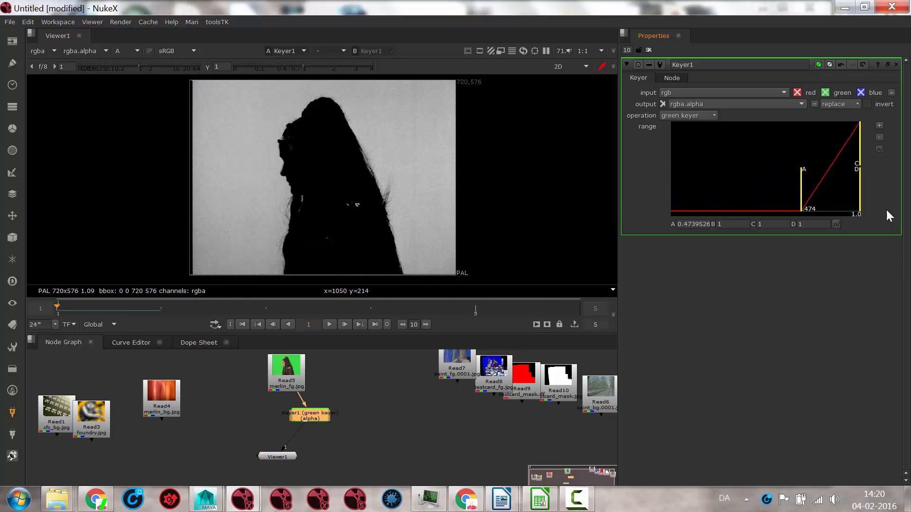
pyautogui.moveTo(802, 189); pyautogui.dragTo(649, 190)
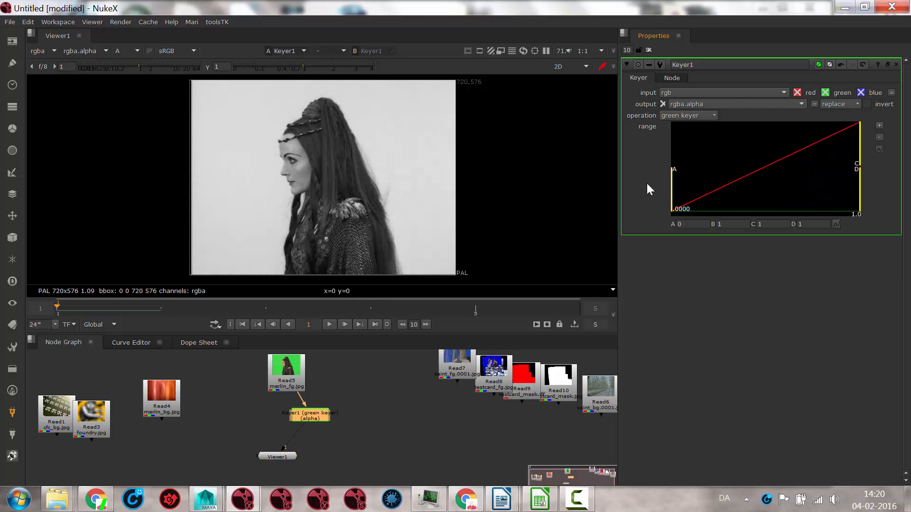
pyautogui.moveTo(859, 157); pyautogui.dragTo(859, 183)
pyautogui.moveTo(839, 151); pyautogui.dragTo(861, 150)
# Step: Narrow the green keyer's range to A about 0.502 and B about 0.587 for a high-contrast alpha
pyautogui.moveTo(673, 175); pyautogui.dragTo(796, 185)
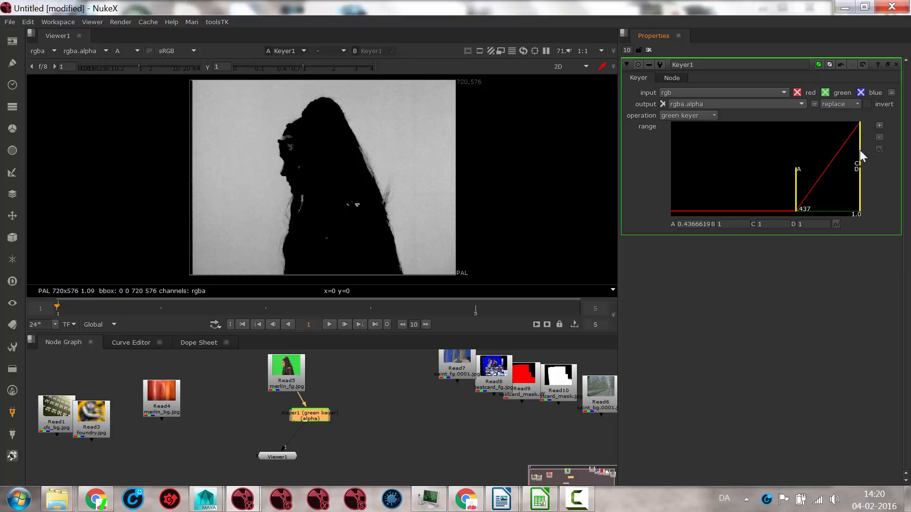
pyautogui.moveTo(859, 156); pyautogui.dragTo(832, 152)
pyautogui.moveTo(790, 198); pyautogui.dragTo(773, 199)
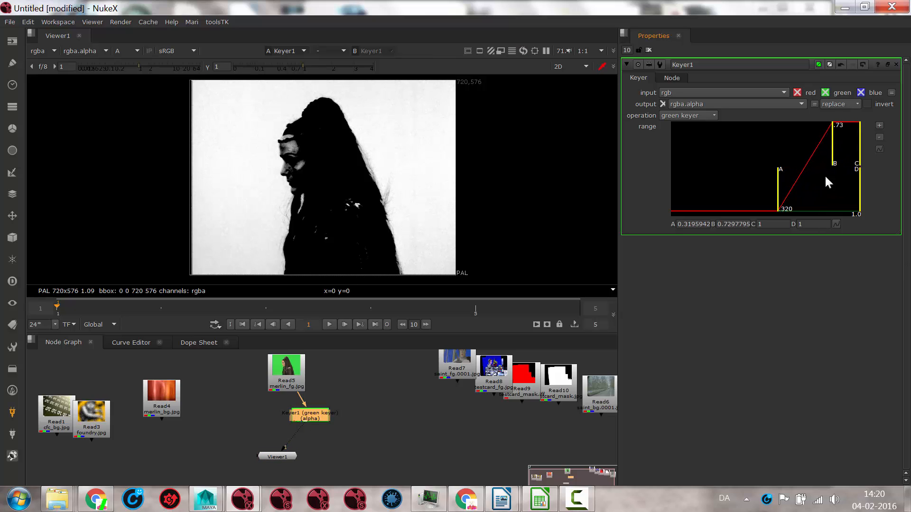
pyautogui.moveTo(833, 148)
pyautogui.mouseDown()
pyautogui.moveTo(807, 149)
pyautogui.moveTo(816, 150)
pyautogui.mouseUp()
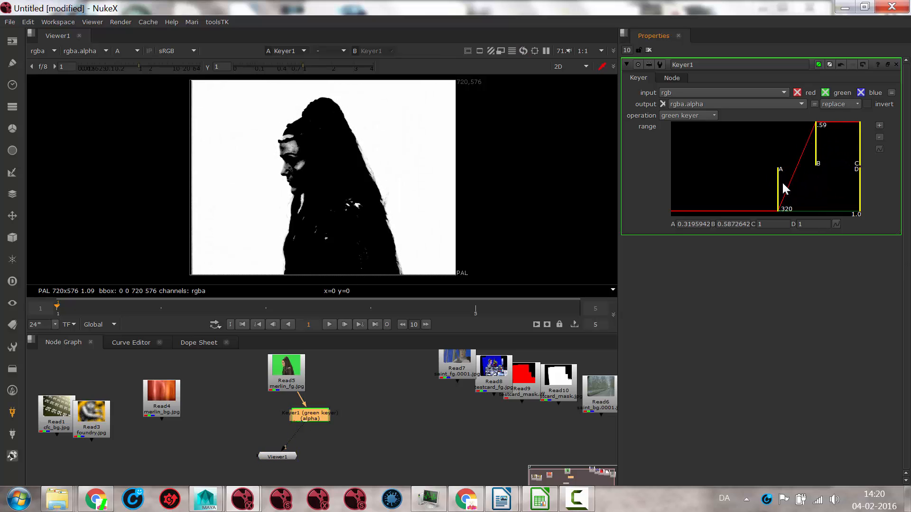
pyautogui.moveTo(776, 181); pyautogui.dragTo(805, 181)
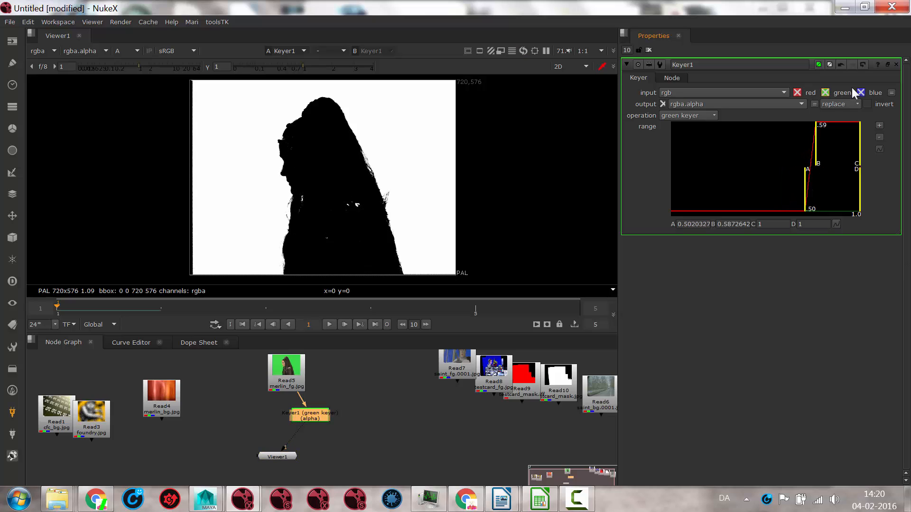
# Step: Invert the Keyer output and inspect the hair edges in the matte overlay
pyautogui.click(867, 104)
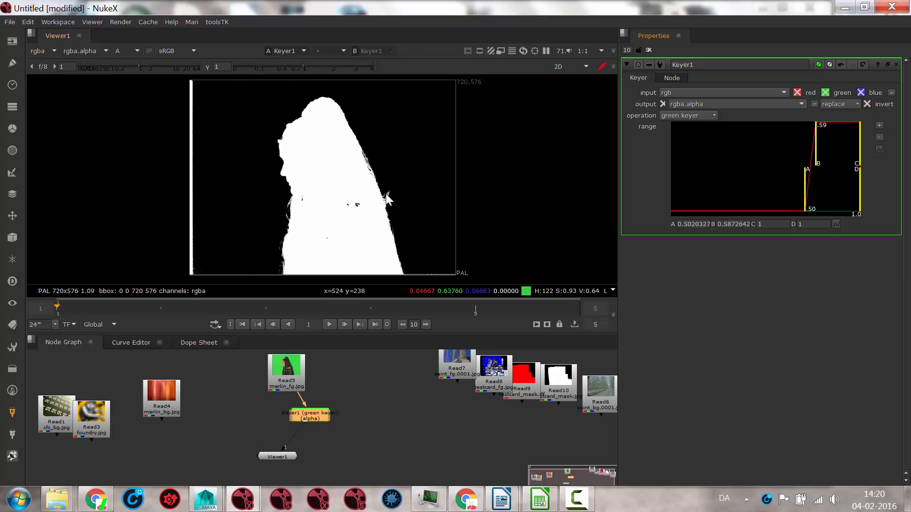
pyautogui.press('a')
pyautogui.press('m')
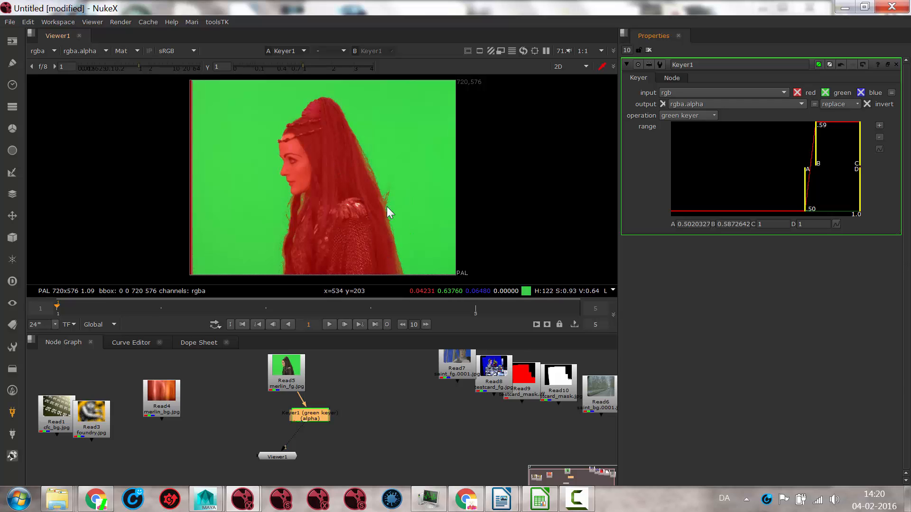
pyautogui.scroll(5, 386, 206)
pyautogui.scroll(-3, 428, 183)
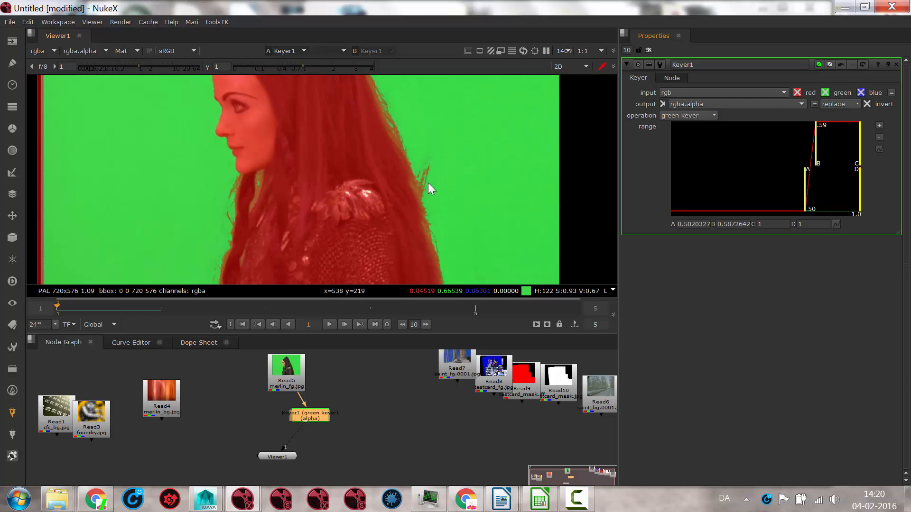
# Step: Change the Keyer operation to greenscreen and turn off the output inversion
pyautogui.moveTo(301, 416); pyautogui.dragTo(349, 414)
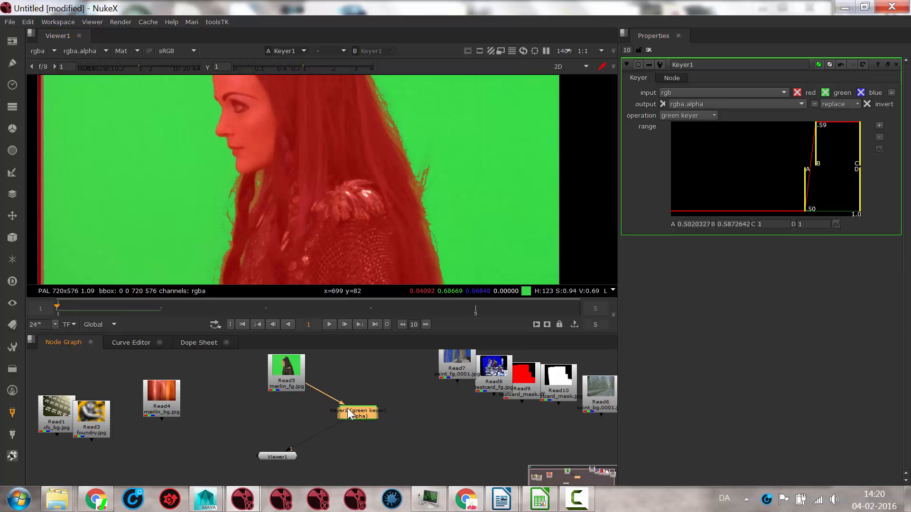
pyautogui.click(681, 116)
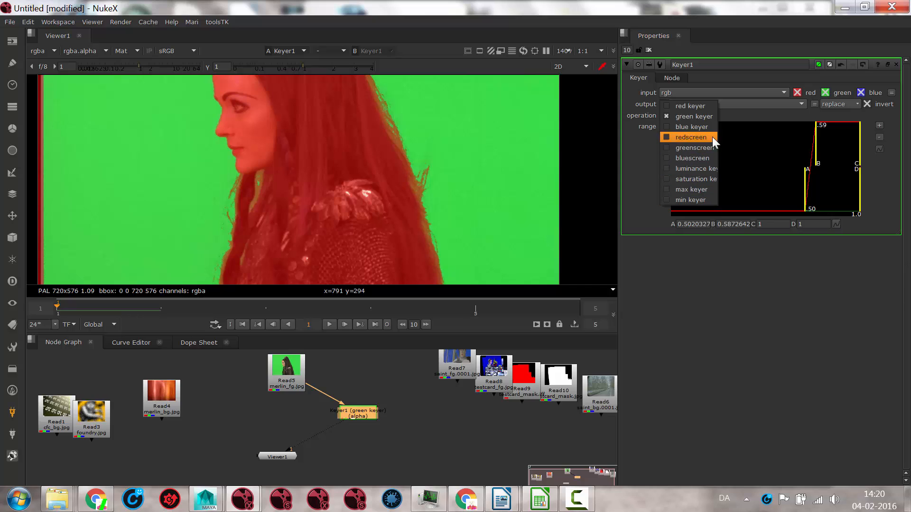
pyautogui.click(685, 148)
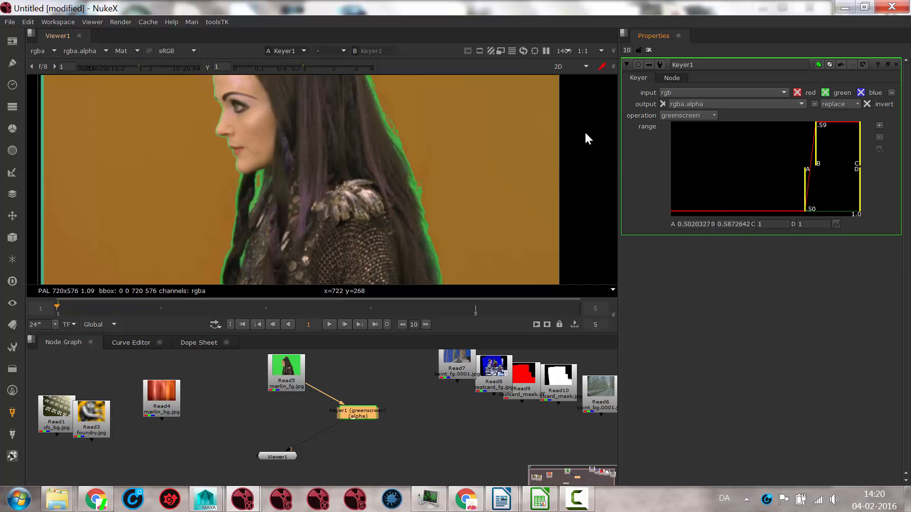
pyautogui.click(866, 104)
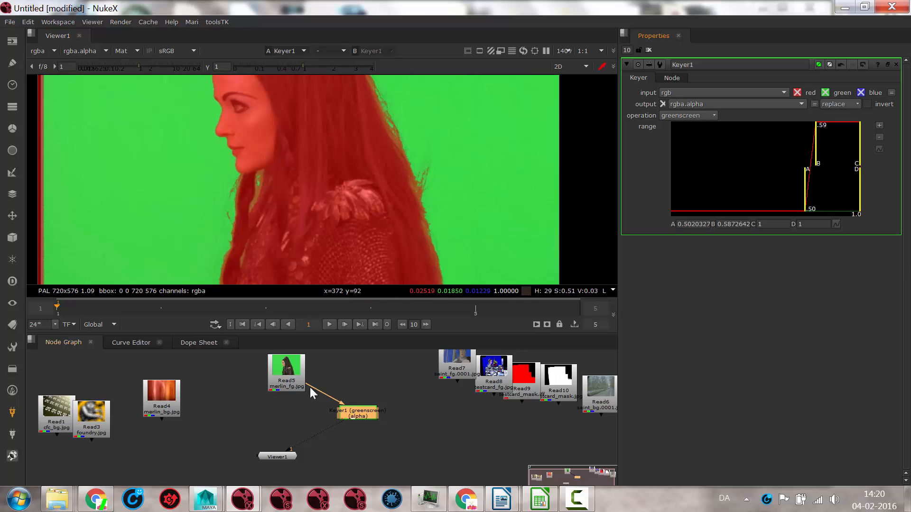
# Step: Replace the Keyer with a Primatte node attached to merlin_fg.jpg, placed just above the viewer node
pyautogui.moveTo(366, 410); pyautogui.dragTo(371, 402)
pyautogui.press('Delete')
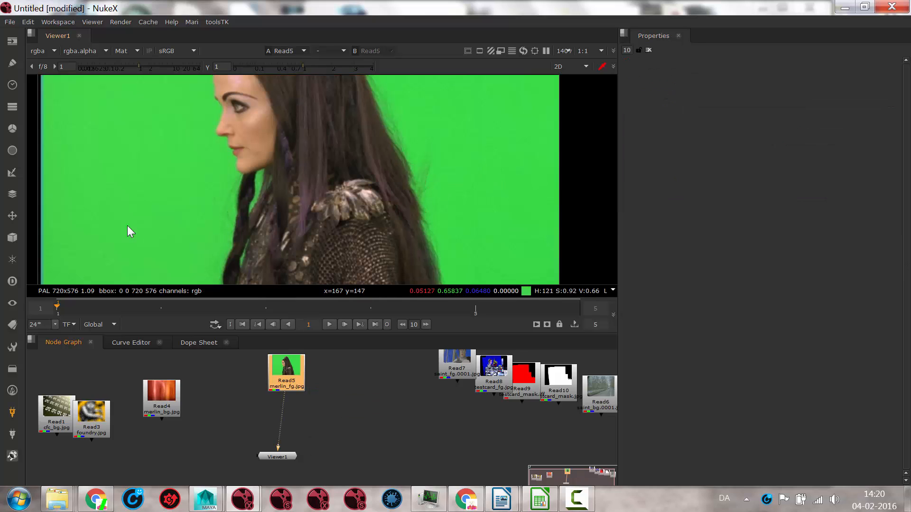
pyautogui.click(12, 174)
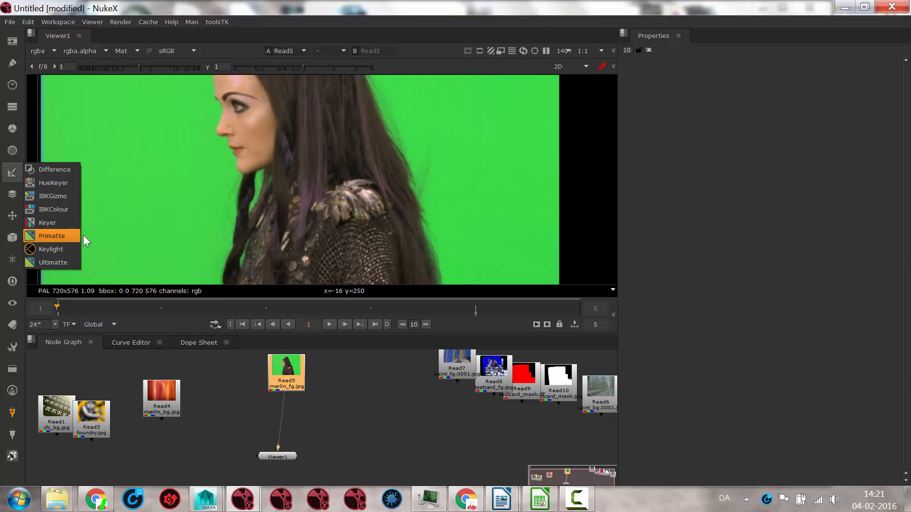
pyautogui.click(35, 234)
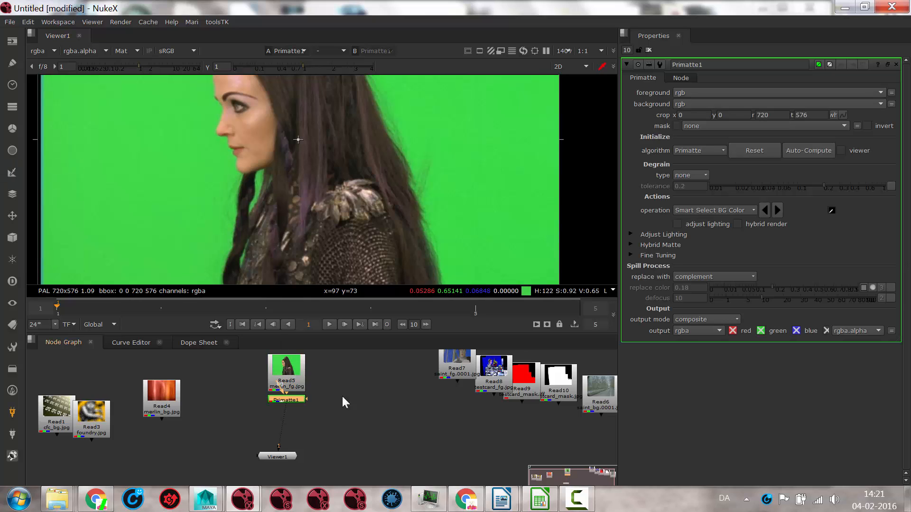
pyautogui.moveTo(280, 414); pyautogui.dragTo(276, 420)
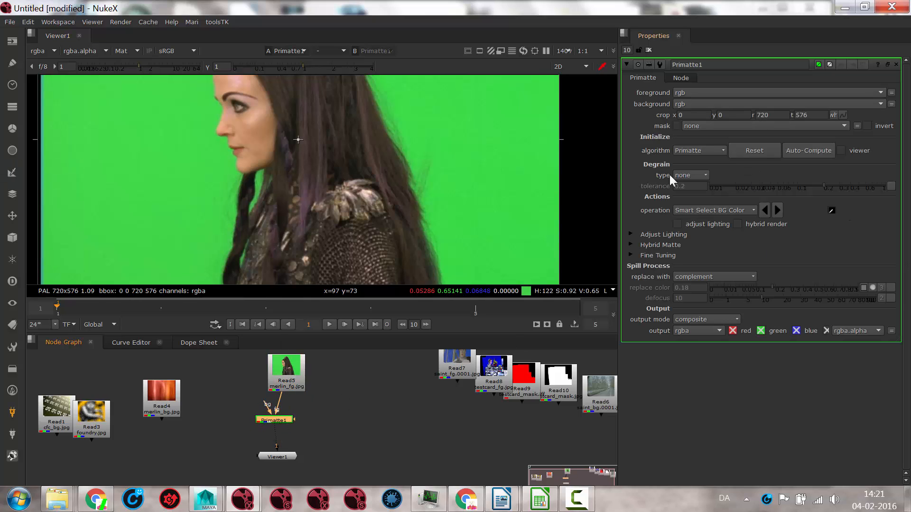
# Step: Sample a rectangular patch of the green background behind the woman with Smart Select BG Color, and review Primatte's available operations
pyautogui.click(831, 210)
pyautogui.keyDown('ctrl'); pyautogui.keyDown('shift'); pyautogui.moveTo(485, 139); pyautogui.dragTo(532, 195); pyautogui.keyUp('shift'); pyautogui.keyUp('ctrl')
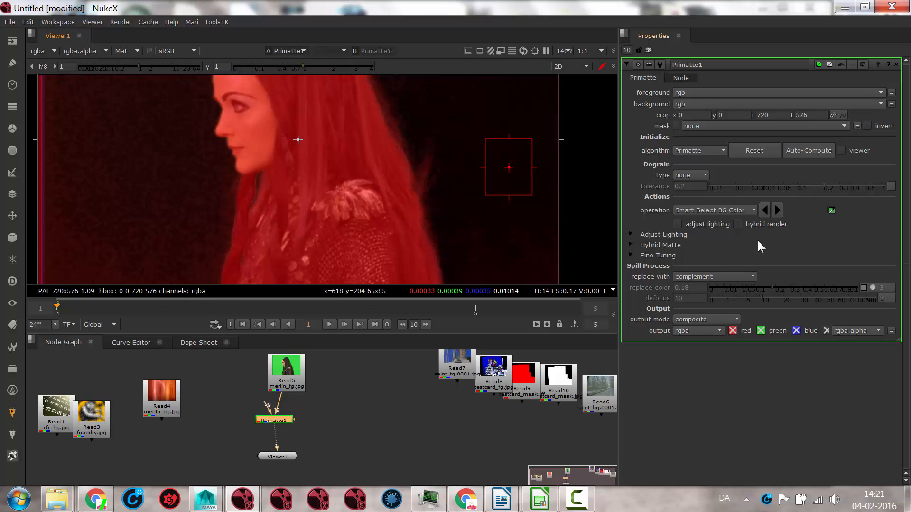
pyautogui.click(733, 211)
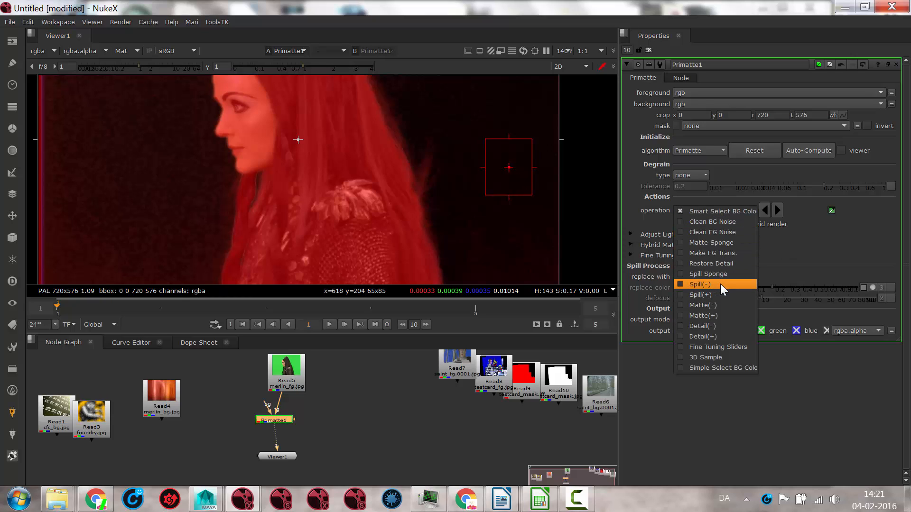
pyautogui.click(786, 419)
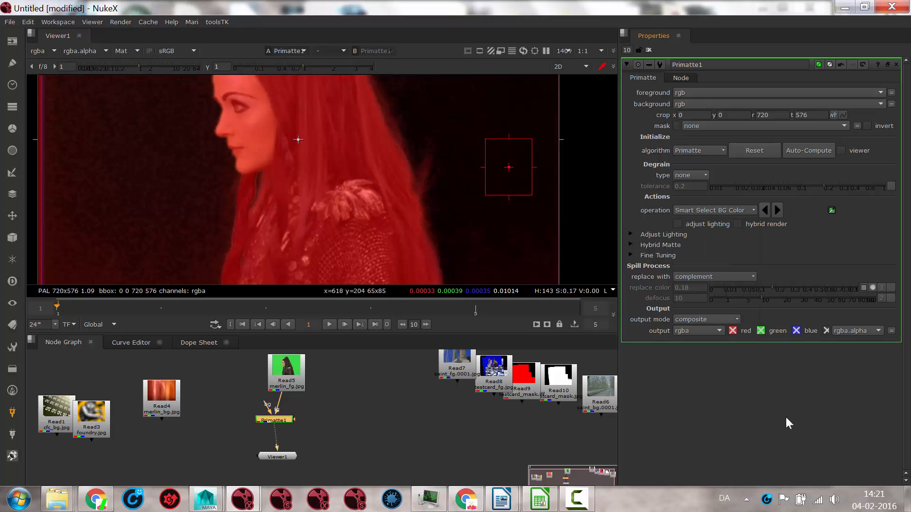
# Step: Replace the Primatte with a Keylight node attached to merlin_fg.jpg, placed just above the viewer node
pyautogui.moveTo(276, 420); pyautogui.dragTo(334, 416)
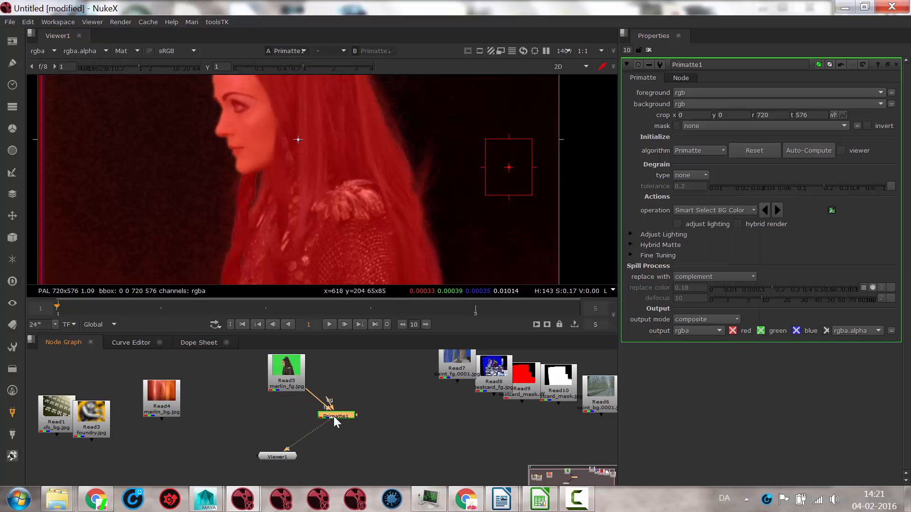
pyautogui.press('Delete')
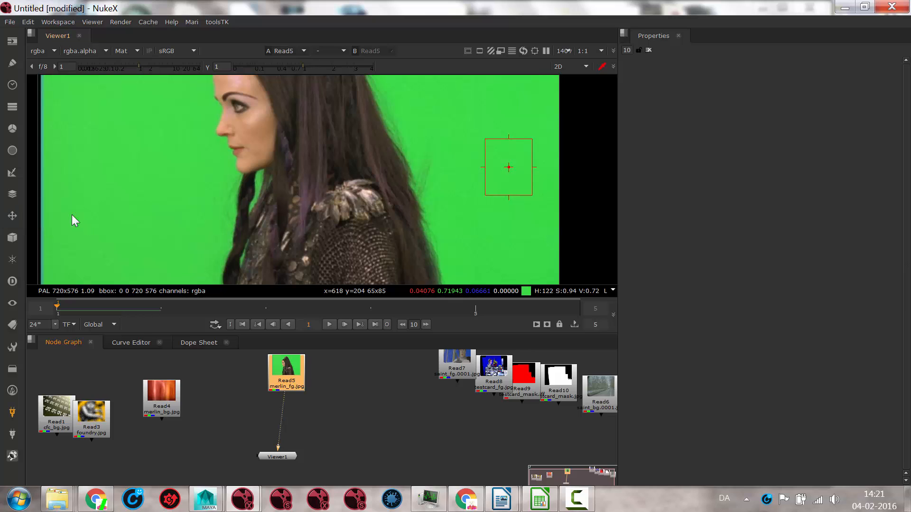
pyautogui.click(13, 172)
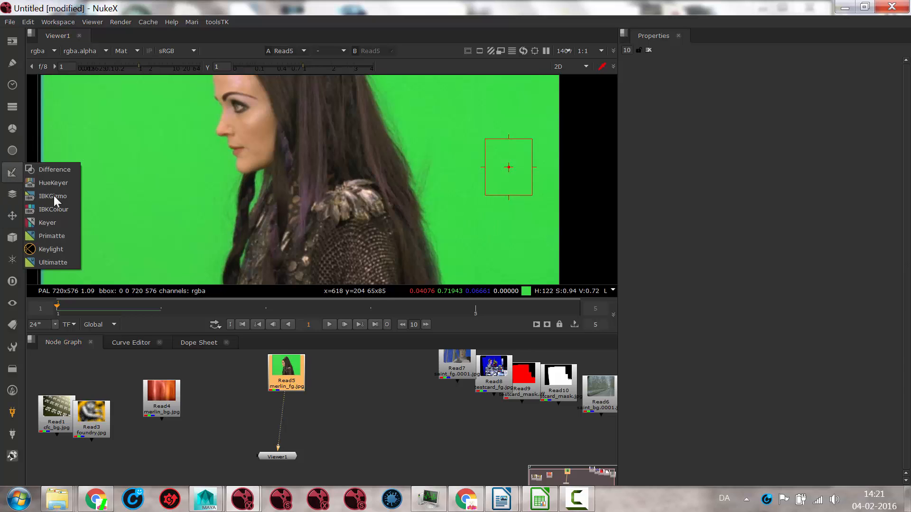
pyautogui.click(44, 249)
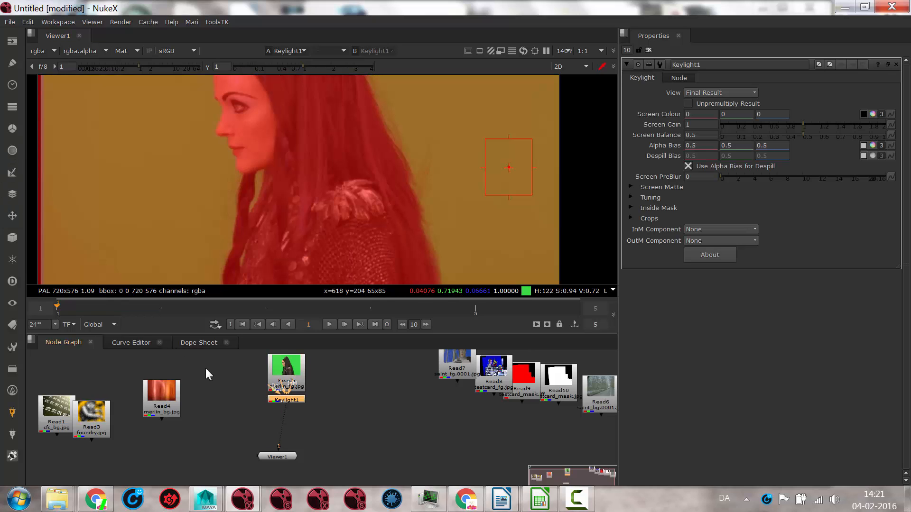
pyautogui.moveTo(293, 400); pyautogui.dragTo(290, 426)
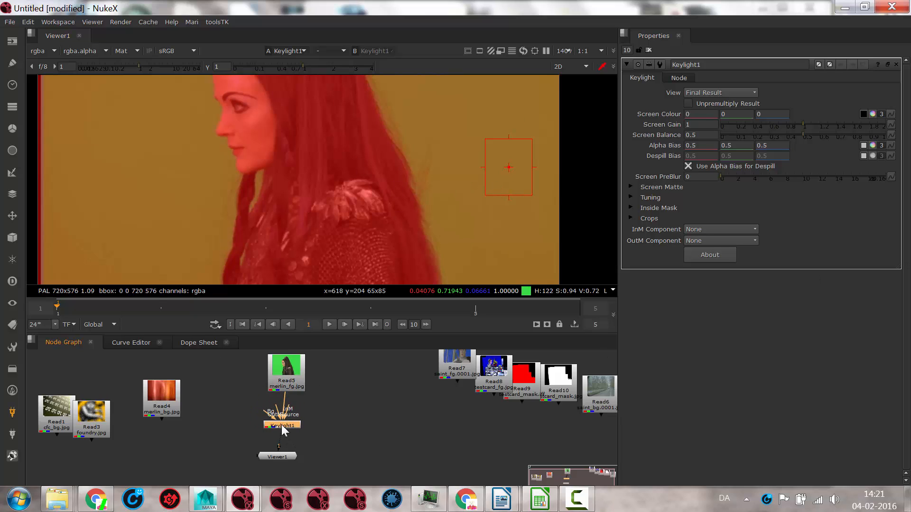
# Step: Turn off the matte overlay in the viewer and move the Keylight node below and to the left of merlin_fg.jpg
pyautogui.moveTo(281, 424); pyautogui.dragTo(291, 426)
pyautogui.hotkey('ctrl', 'z')
pyautogui.press('m')
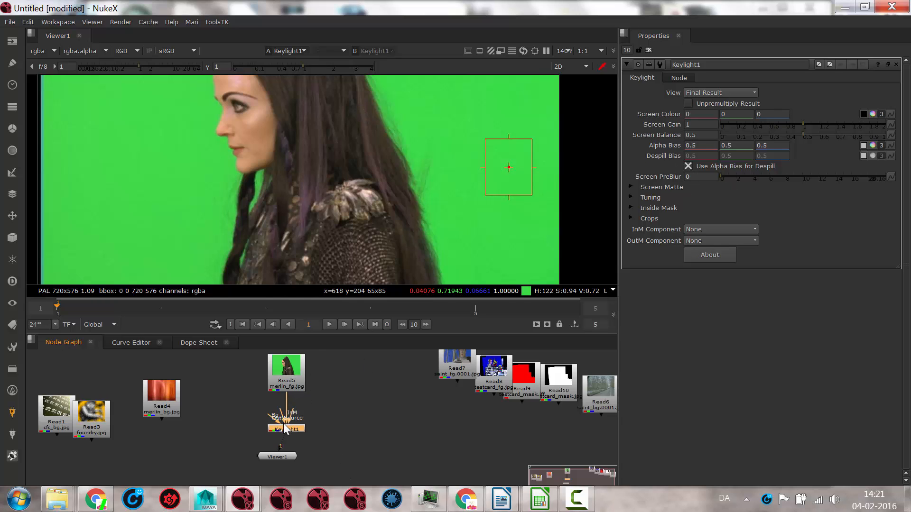
pyautogui.moveTo(284, 429); pyautogui.dragTo(239, 422)
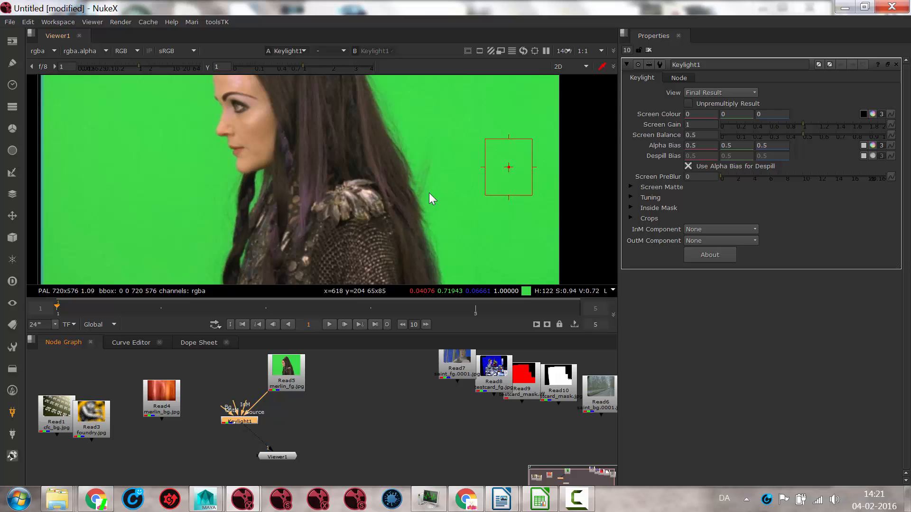
# Step: Compare the original merlin_fg.jpg with the Keylight output in the viewer, finishing on the original image
pyautogui.click(299, 382)
pyautogui.press('1')
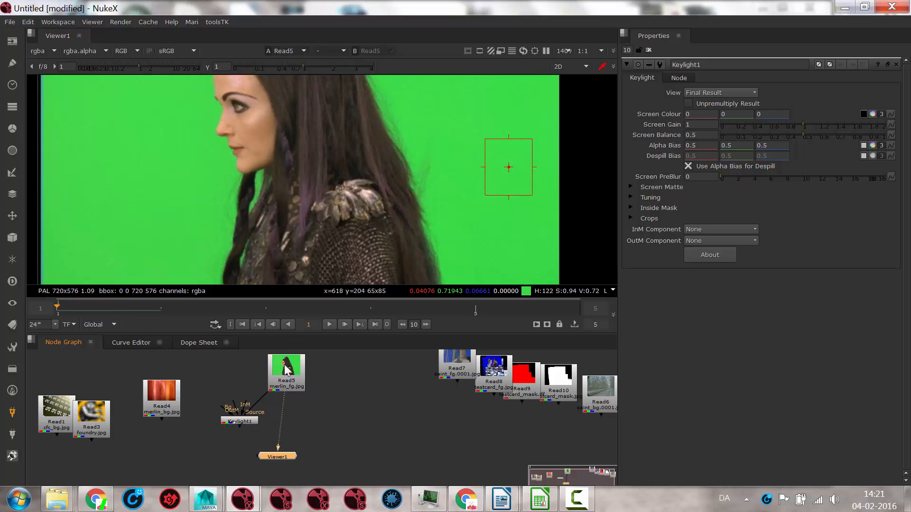
pyautogui.moveTo(314, 385); pyautogui.dragTo(355, 422, button='middle')
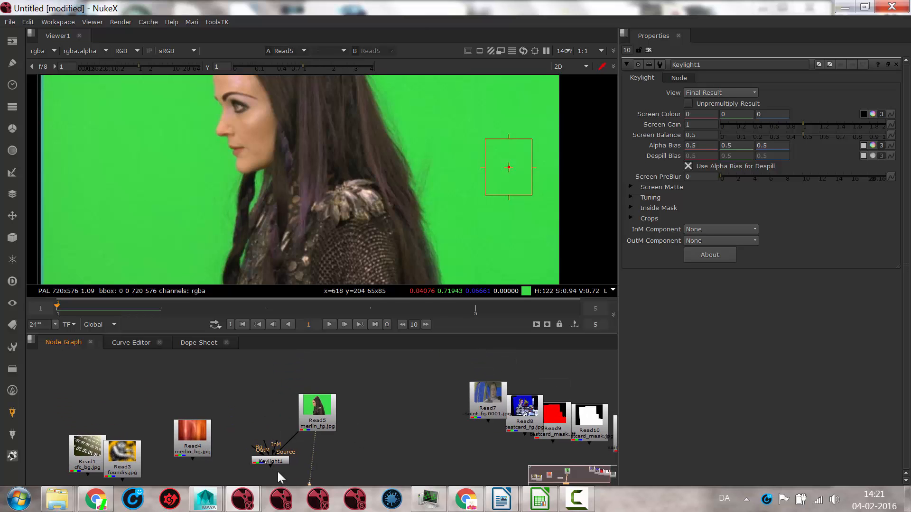
pyautogui.click(270, 459)
pyautogui.press('1')
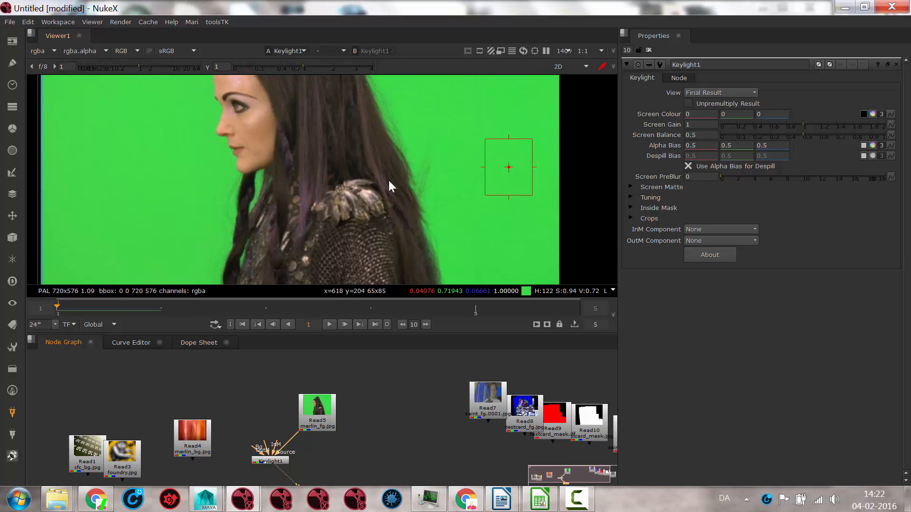
pyautogui.click(317, 411)
pyautogui.press('1')
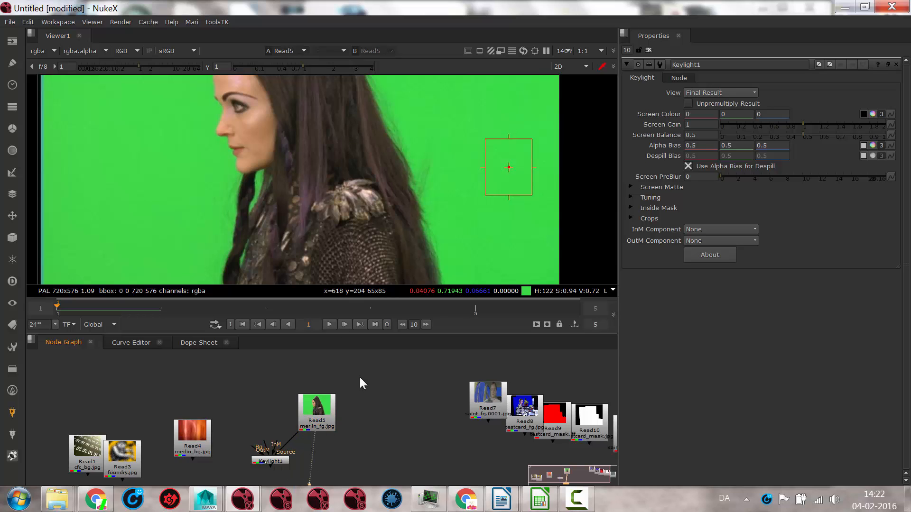
pyautogui.moveTo(313, 450); pyautogui.dragTo(306, 420, button='middle')
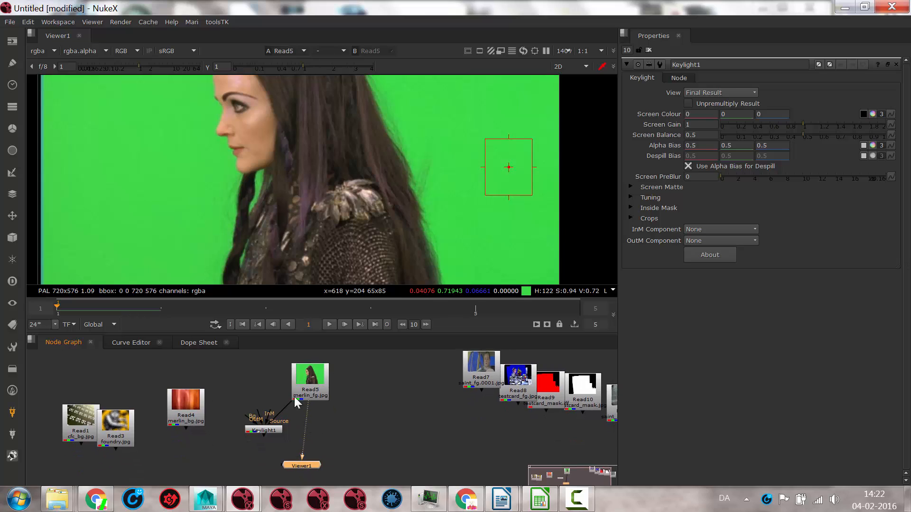
# Step: Sample a rectangular patch of the green background behind the woman as Keylight's Screen Colour, and finish the colour picking
pyautogui.click(863, 114)
pyautogui.keyDown('ctrl'); pyautogui.keyDown('shift'); pyautogui.moveTo(468, 96); pyautogui.dragTo(525, 145); pyautogui.keyUp('shift'); pyautogui.keyUp('ctrl')
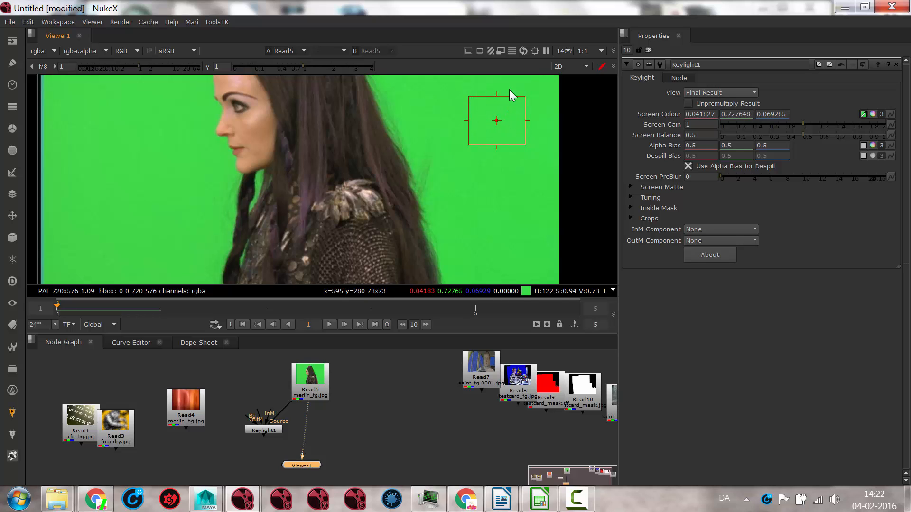
pyautogui.scroll(3, 518, 126)
pyautogui.scroll(-1, 518, 126)
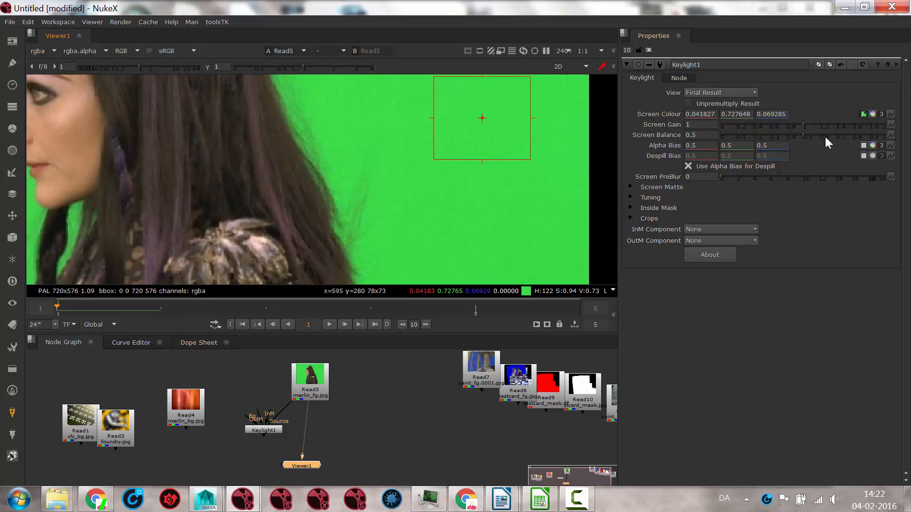
pyautogui.click(863, 114)
# Step: Show the alpha channel of the Keylight output in the viewer with the whole frame in view
pyautogui.scroll(-8, 397, 209)
pyautogui.press('a')
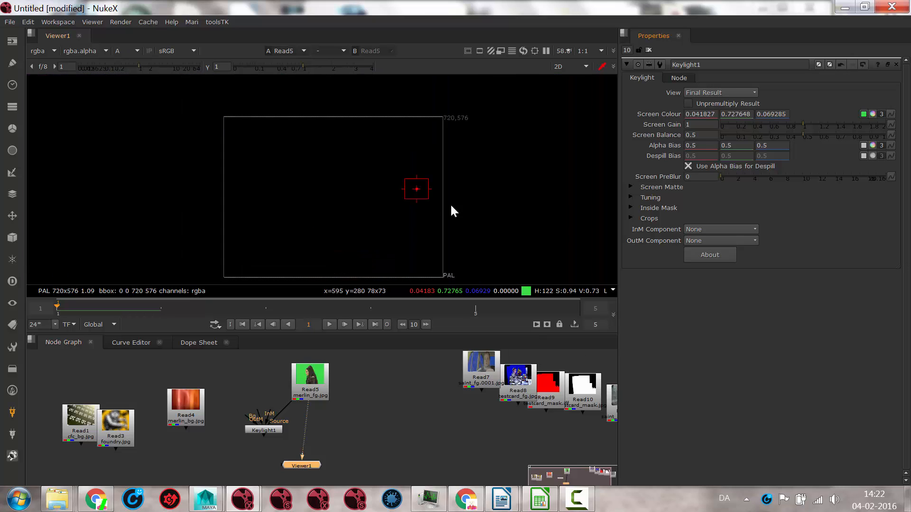
pyautogui.click(316, 394)
pyautogui.click(260, 431)
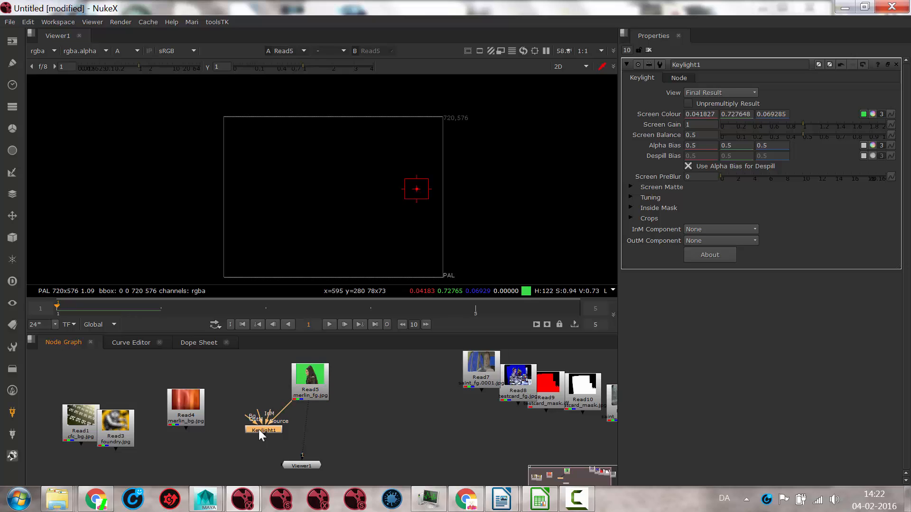
pyautogui.press('1')
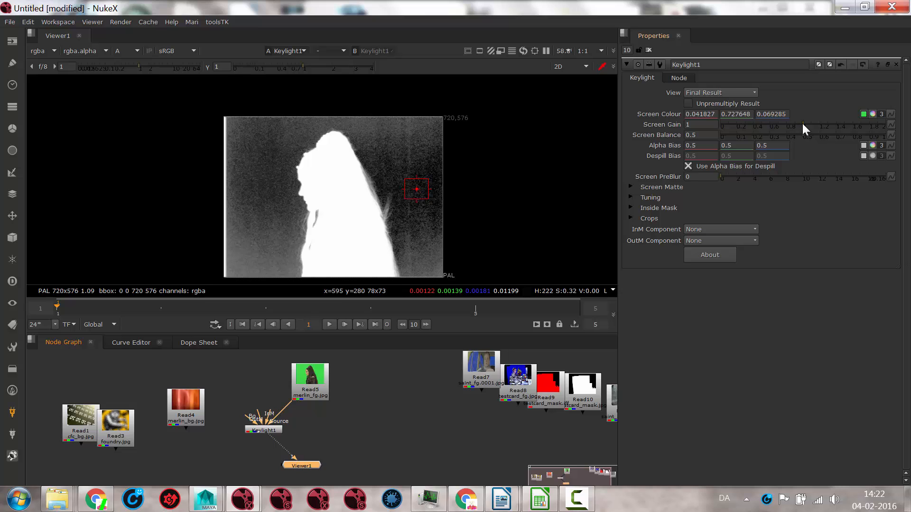
# Step: Set Keylight's Screen Gain to 1.01 and the screen matte's Clip Black to 0.19
pyautogui.moveTo(802, 123)
pyautogui.mouseDown()
pyautogui.moveTo(818, 121)
pyautogui.moveTo(707, 128)
pyautogui.moveTo(802, 129)
pyautogui.mouseUp()
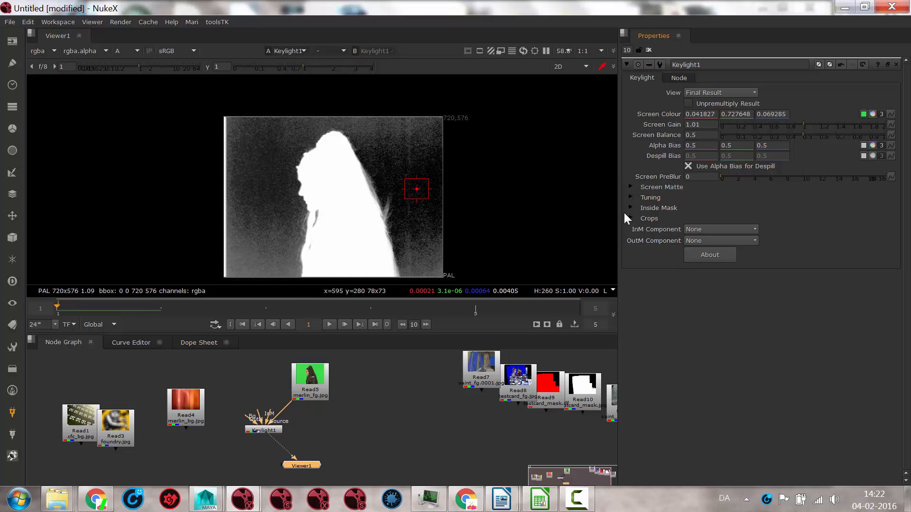
pyautogui.click(630, 187)
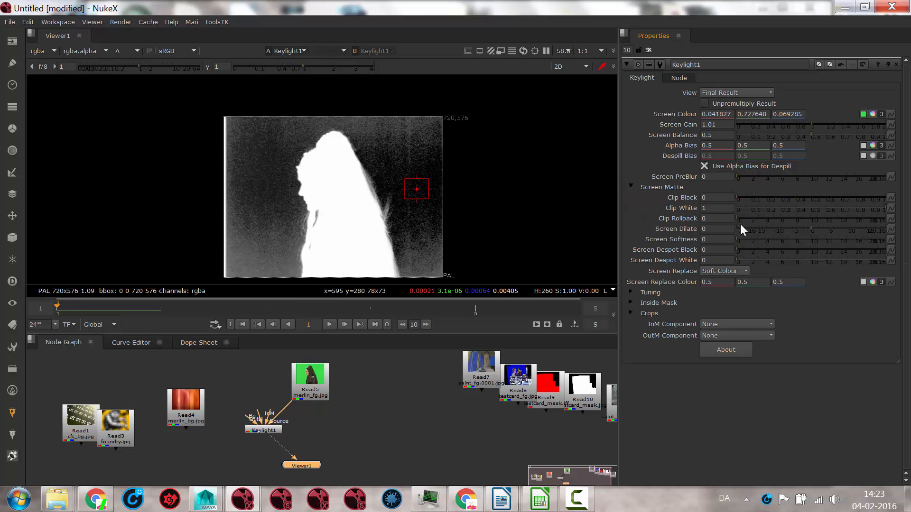
pyautogui.moveTo(738, 195); pyautogui.dragTo(764, 189)
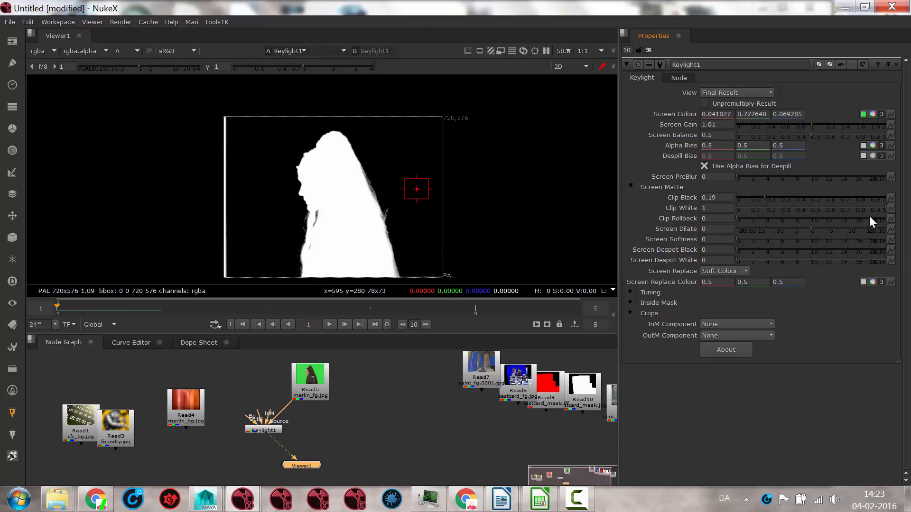
# Step: Try a Clip White of 0.205 on the screen matte, check the hair edges, and set it back to 1
pyautogui.moveTo(881, 206); pyautogui.dragTo(770, 210)
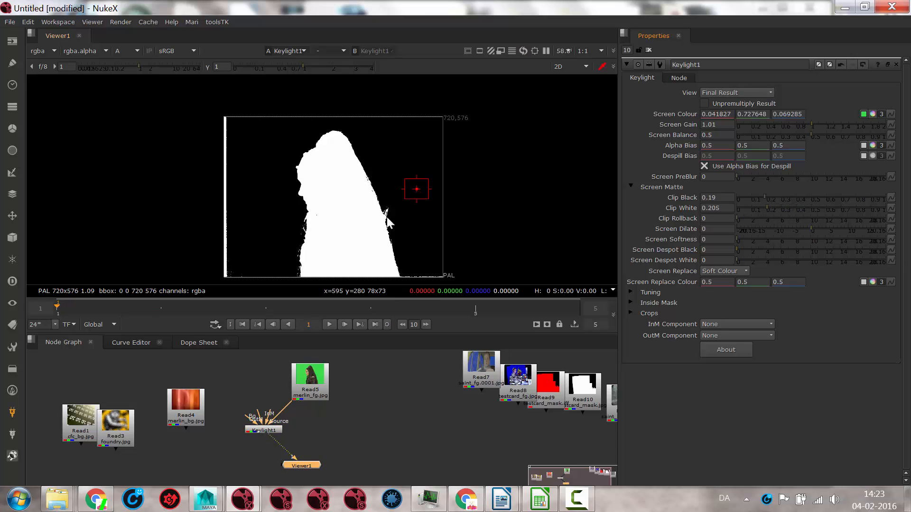
pyautogui.scroll(3, 347, 213)
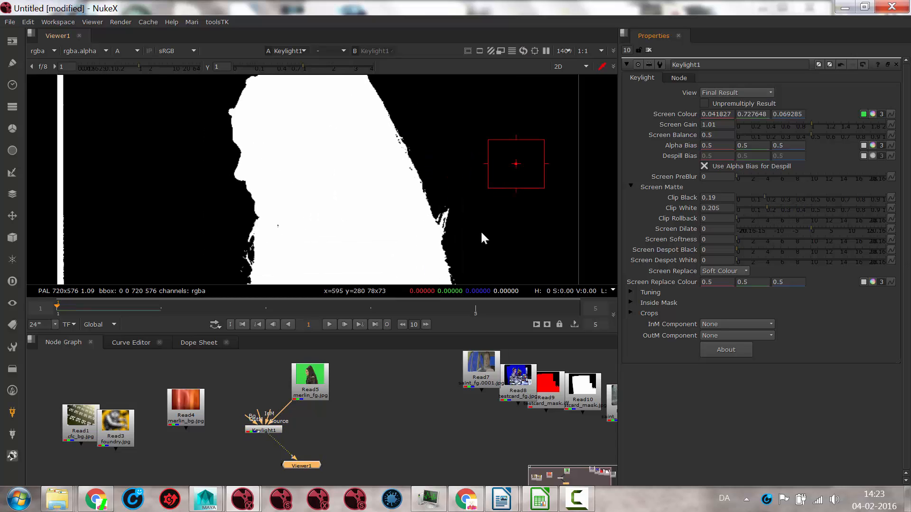
pyautogui.moveTo(767, 208); pyautogui.dragTo(887, 207)
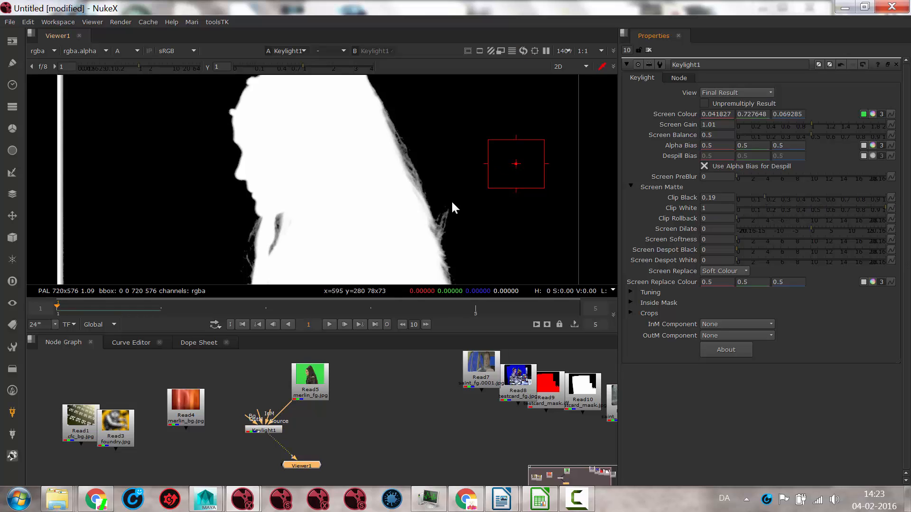
pyautogui.scroll(-3, 481, 162)
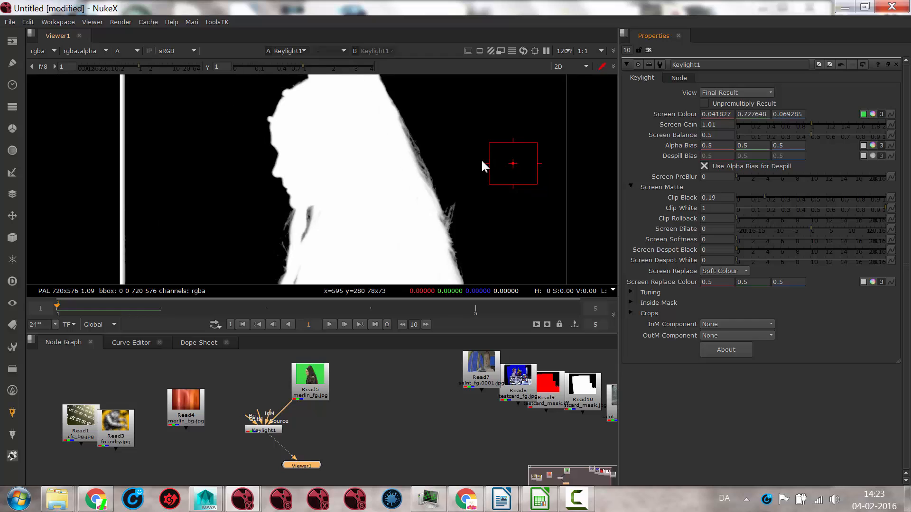
# Step: Return the viewer to full colour, connect merlin_bg.jpg to Keylight's Bg input, and set Keylight's view to Composite
pyautogui.press('a')
pyautogui.moveTo(382, 215); pyautogui.dragTo(269, 223, button='middle')
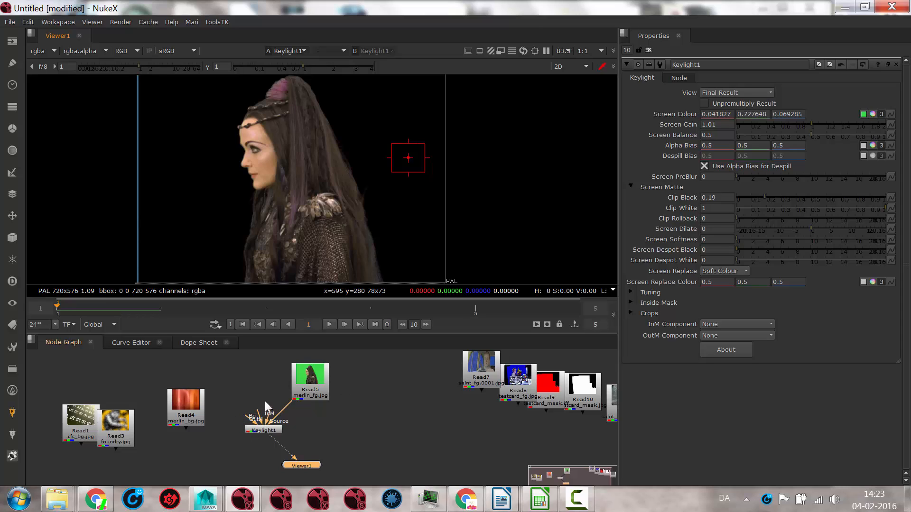
pyautogui.moveTo(260, 413); pyautogui.dragTo(182, 415)
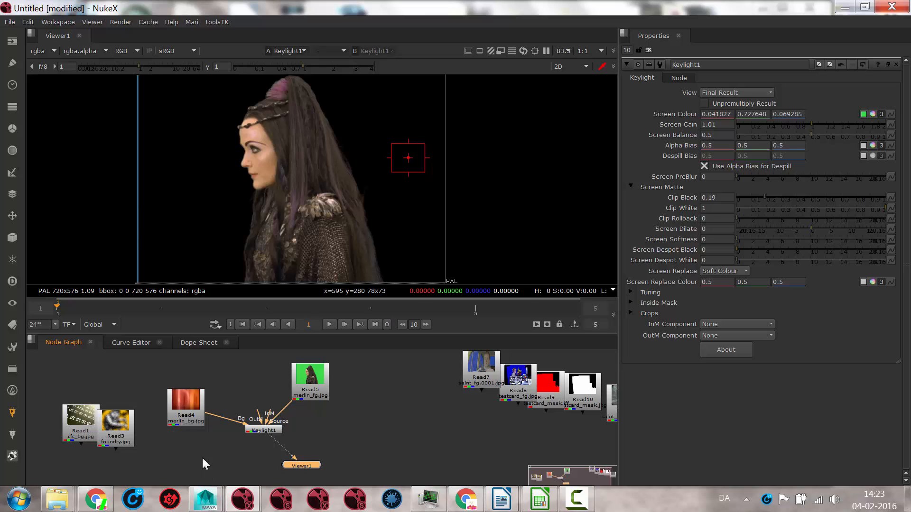
pyautogui.click(263, 430)
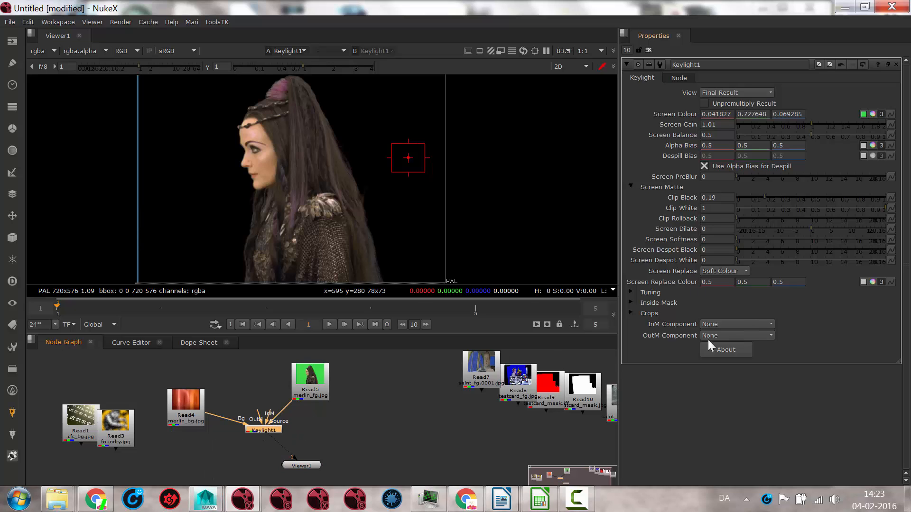
pyautogui.click(738, 90)
pyautogui.click(739, 104)
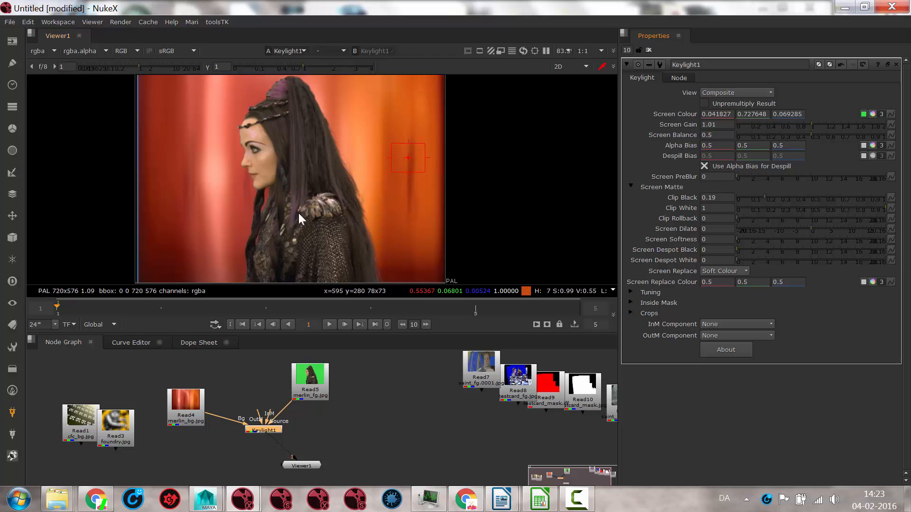
# Step: Attach merlin_fg.jpg as the viewer's second input and alternate between it and the Keylight composite
pyautogui.moveTo(342, 409); pyautogui.dragTo(376, 412, button='middle')
pyautogui.click(342, 383)
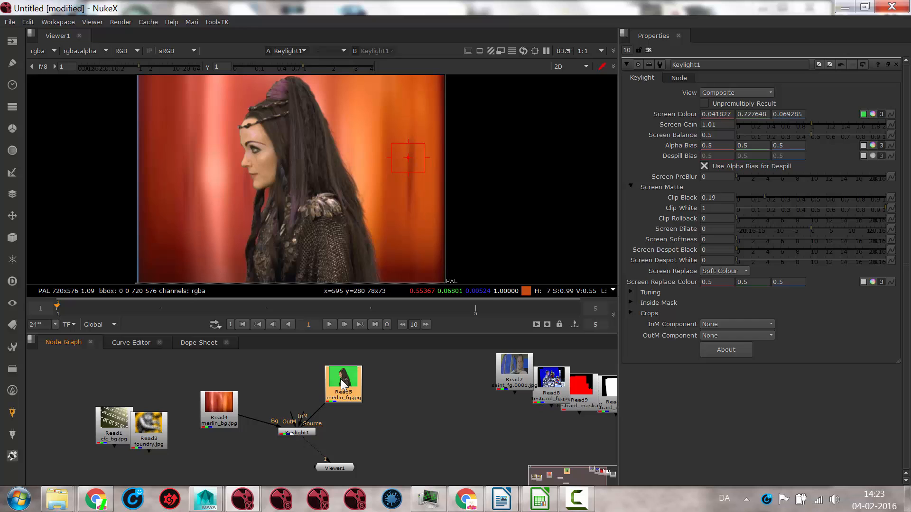
pyautogui.press('2')
pyautogui.press('1')
pyautogui.press('2')
pyautogui.press('1')
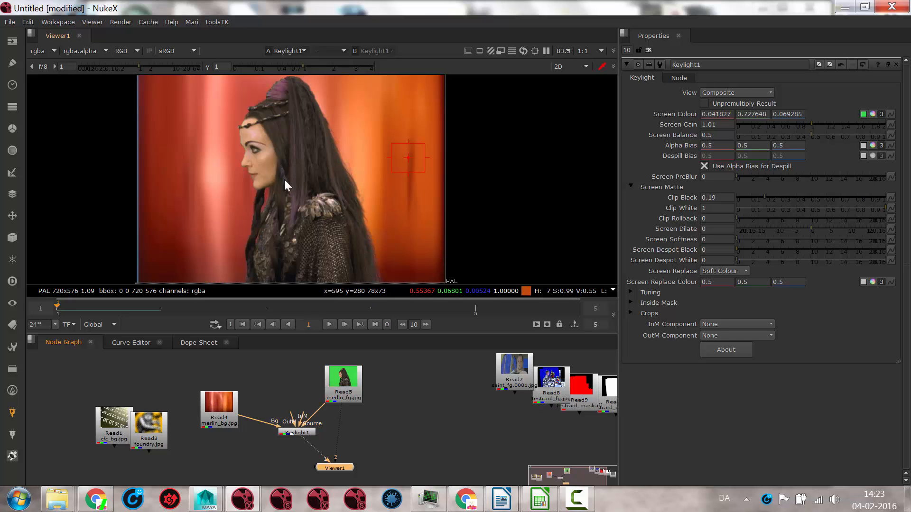
# Step: Examine the woman's face, hair and headdress up close, comparing their colours and edges in the composite and the original image
pyautogui.scroll(5, 257, 172)
pyautogui.press('2')
pyautogui.press('1')
pyautogui.press('2')
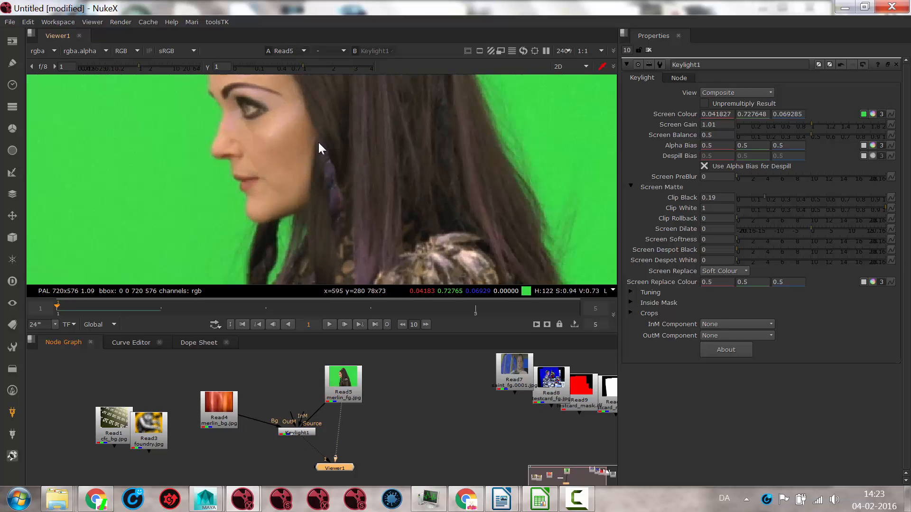
pyautogui.scroll(3, 318, 142)
pyautogui.moveTo(318, 142); pyautogui.dragTo(353, 277, button='middle')
pyautogui.moveTo(376, 163); pyautogui.dragTo(379, 289, button='middle')
pyautogui.press('1')
pyautogui.press('2')
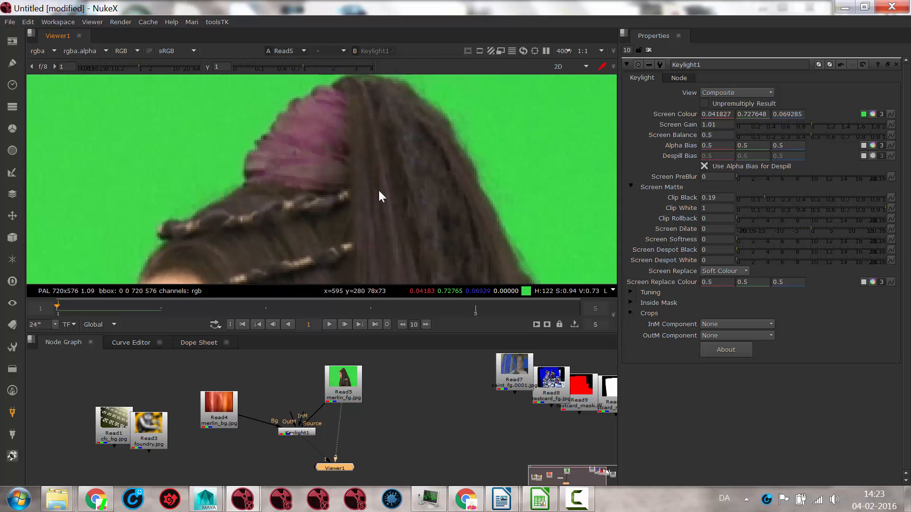
pyautogui.press('1')
pyautogui.press('2')
pyautogui.press('1')
pyautogui.press('2')
pyautogui.press('1')
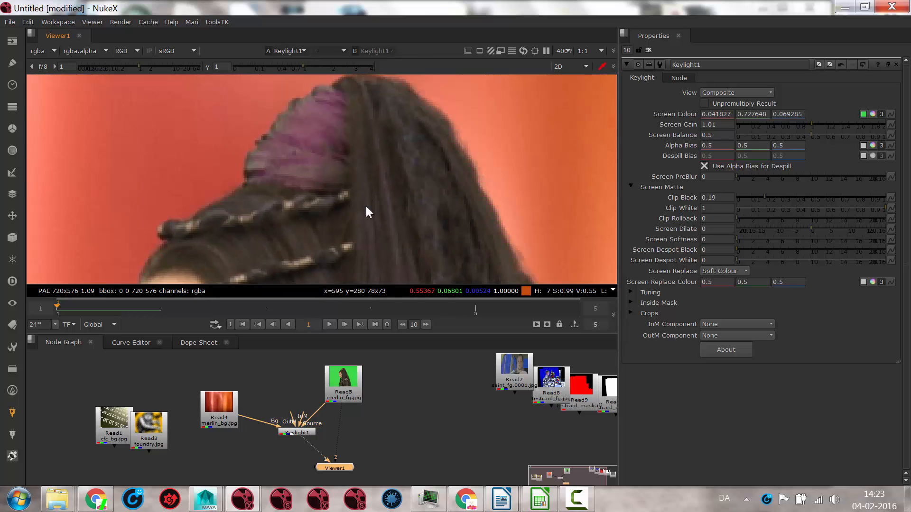
pyautogui.scroll(-5, 366, 206)
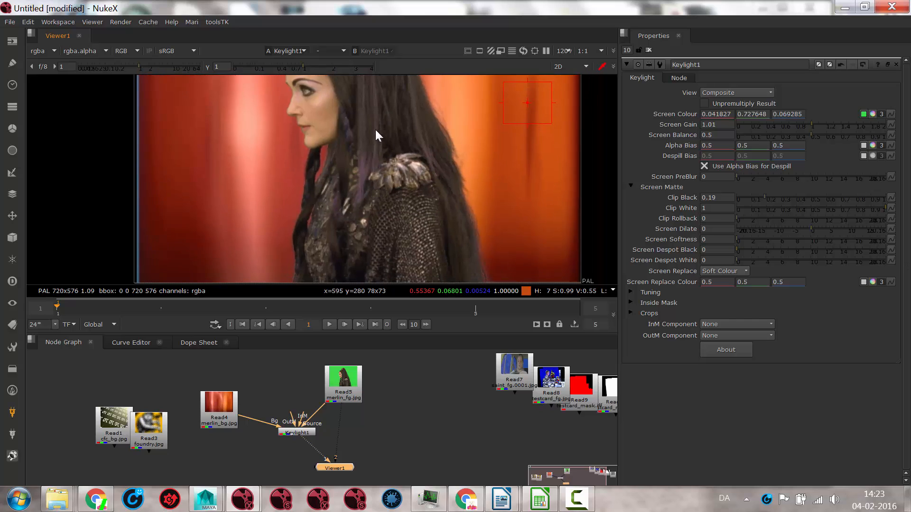
pyautogui.press('2')
pyautogui.moveTo(365, 121); pyautogui.dragTo(341, 210, button='middle')
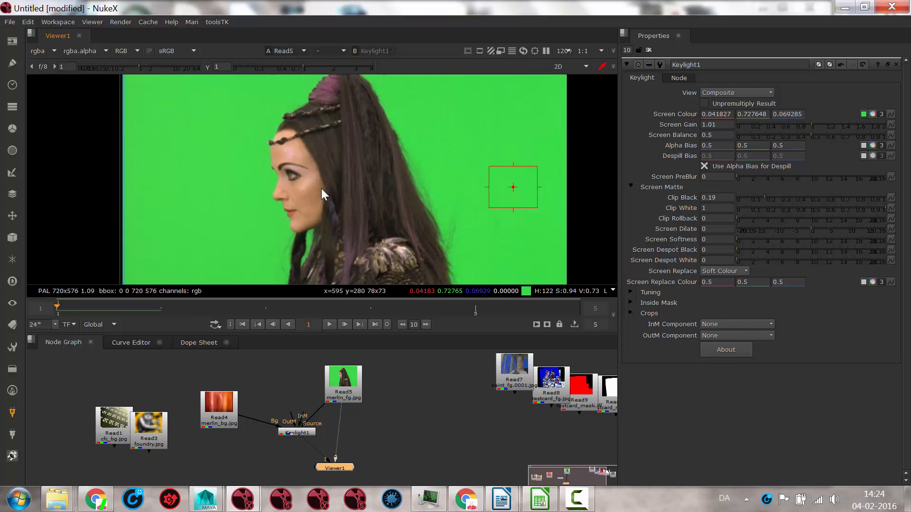
# Step: Review the Screen Replace options, show the Keylight composite in the viewer, and set the tuning Highlights Gain to 1.22
pyautogui.click(727, 270)
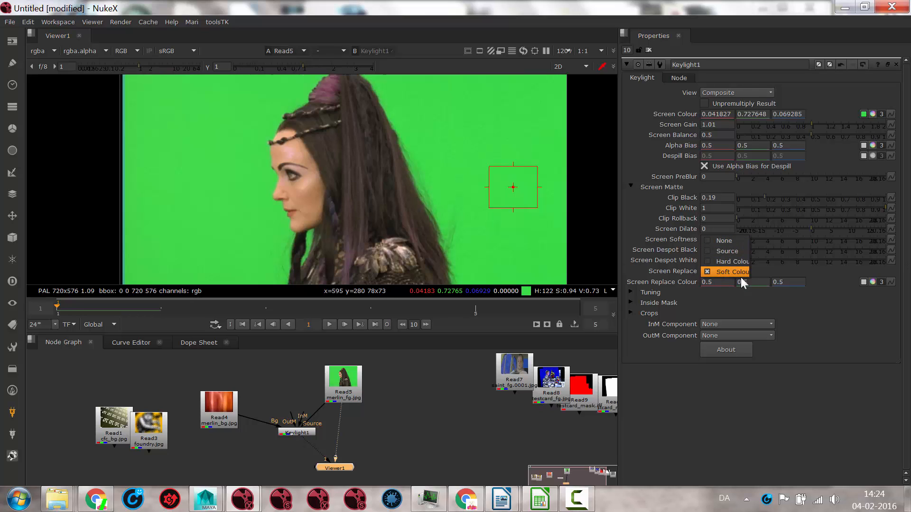
pyautogui.click(821, 314)
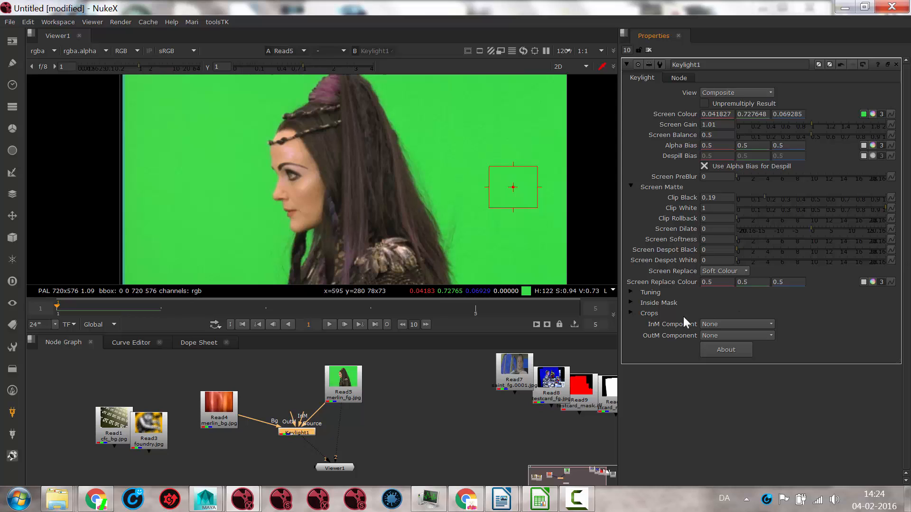
pyautogui.click(648, 291)
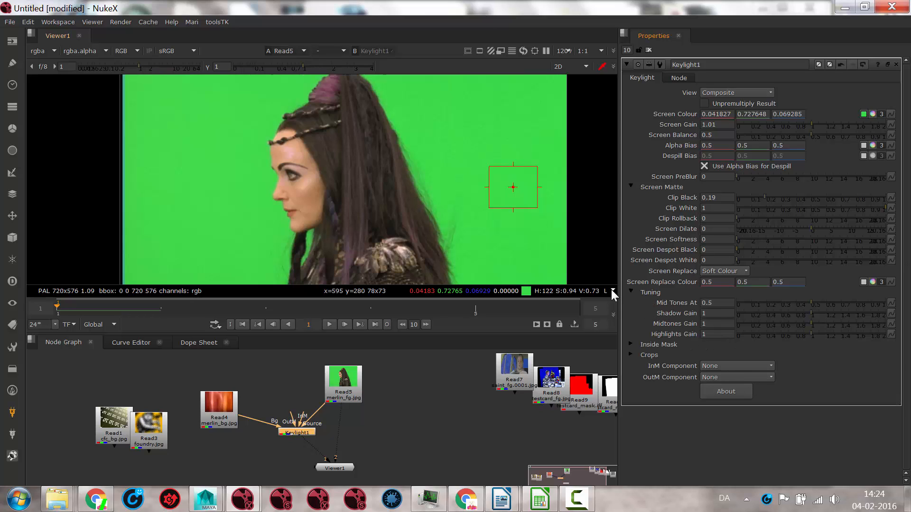
pyautogui.moveTo(807, 334)
pyautogui.mouseDown()
pyautogui.moveTo(845, 331)
pyautogui.moveTo(810, 335)
pyautogui.moveTo(822, 335)
pyautogui.mouseUp()
pyautogui.click(296, 432)
pyautogui.press('1')
pyautogui.moveTo(824, 334)
pyautogui.mouseDown()
pyautogui.moveTo(843, 335)
pyautogui.moveTo(815, 341)
pyautogui.moveTo(835, 341)
pyautogui.moveTo(827, 339)
pyautogui.mouseUp()
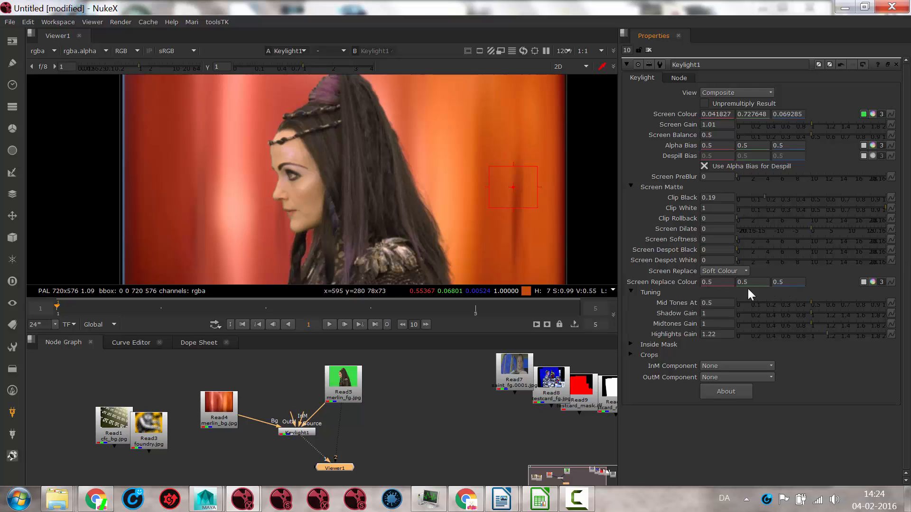
# Step: Set the Screen Replace Colour to a slightly green 0.449444, 0.5, 0.457174 and check the woman's hair edges up close
pyautogui.click(872, 281)
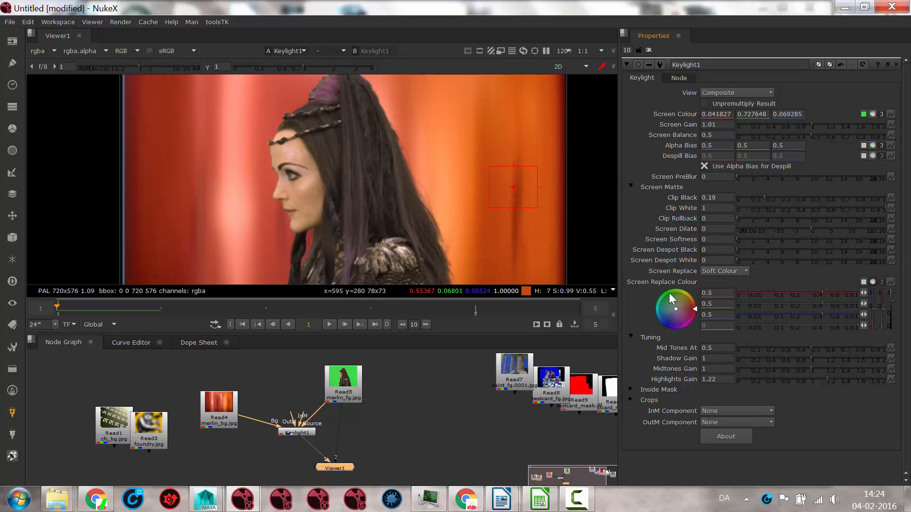
pyautogui.moveTo(677, 310)
pyautogui.mouseDown()
pyautogui.moveTo(656, 274)
pyautogui.moveTo(641, 175)
pyautogui.moveTo(620, 140)
pyautogui.moveTo(722, 419)
pyautogui.moveTo(665, 295)
pyautogui.mouseUp()
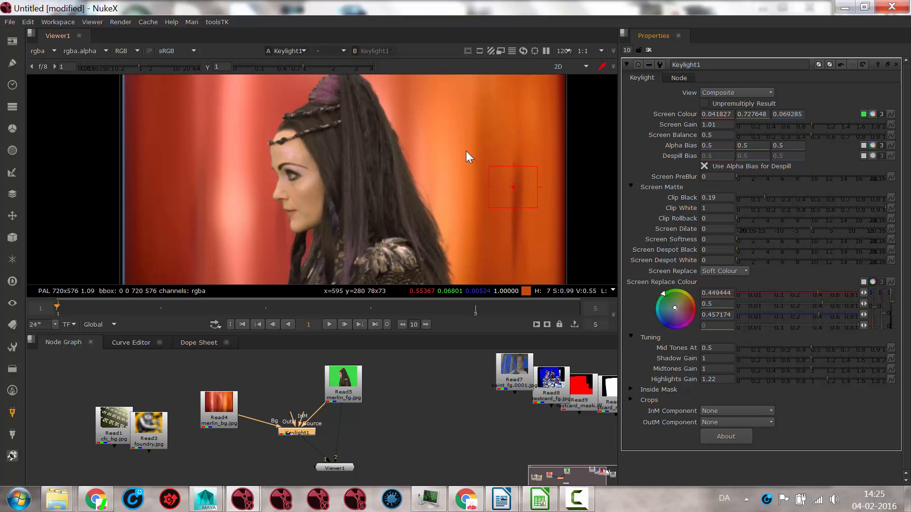
pyautogui.scroll(7, 481, 233)
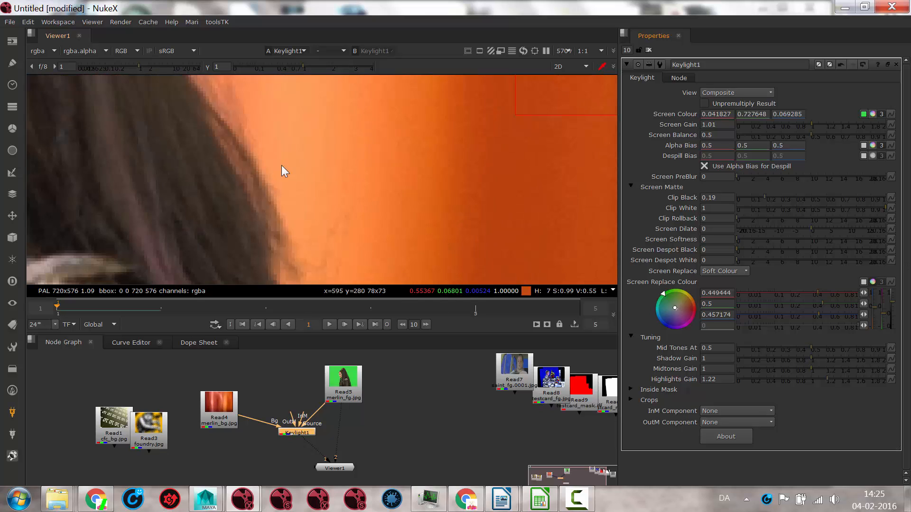
pyautogui.moveTo(281, 165); pyautogui.dragTo(370, 152, button='middle')
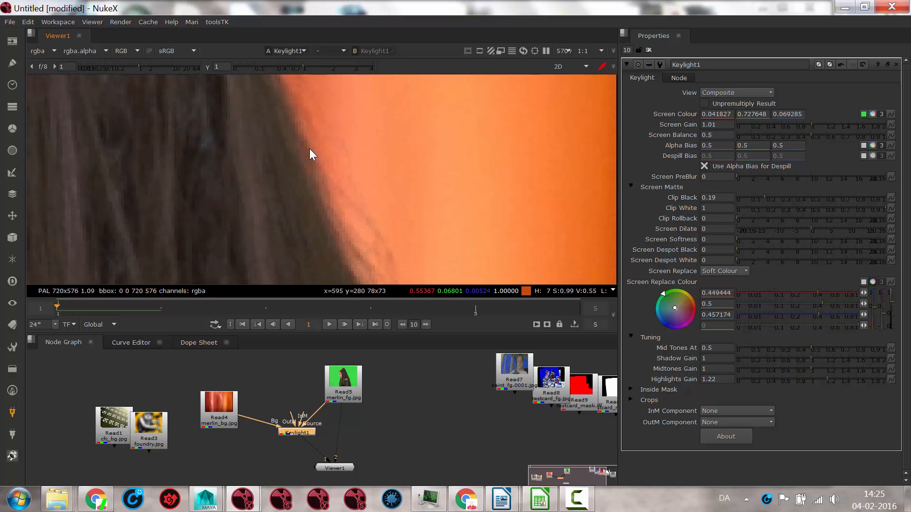
pyautogui.scroll(-2, 392, 231)
pyautogui.scroll(-5, 363, 198)
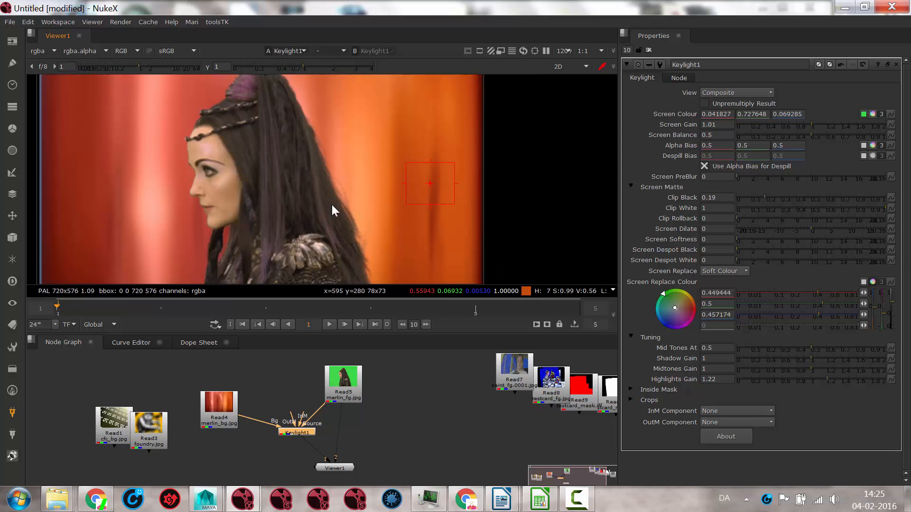
pyautogui.moveTo(414, 244); pyautogui.dragTo(400, 194, button='middle')
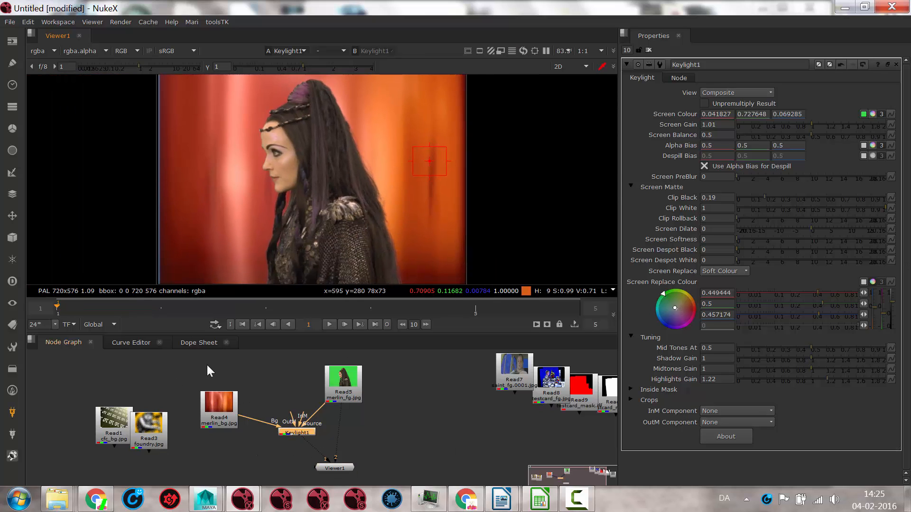
# Step: Delete the Keylight node with both merlin images, and place the saint_fg and saint_bg Read nodes side by side above the viewer node
pyautogui.moveTo(193, 363); pyautogui.dragTo(391, 451)
pyautogui.press('Delete')
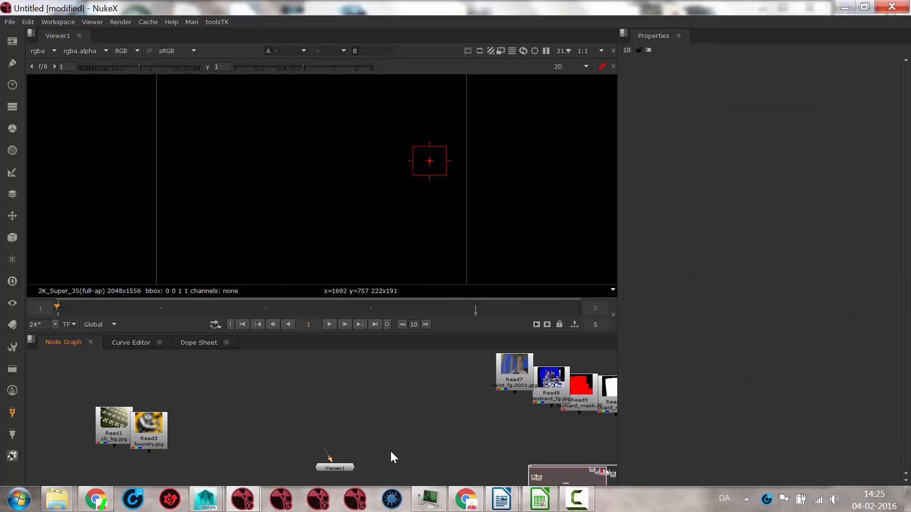
pyautogui.moveTo(513, 372); pyautogui.dragTo(316, 378)
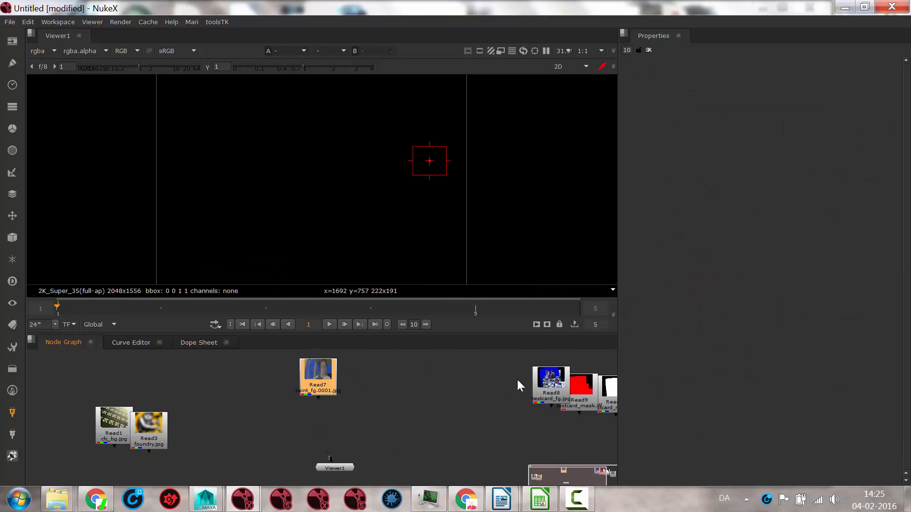
pyautogui.moveTo(420, 407); pyautogui.dragTo(257, 403, button='middle')
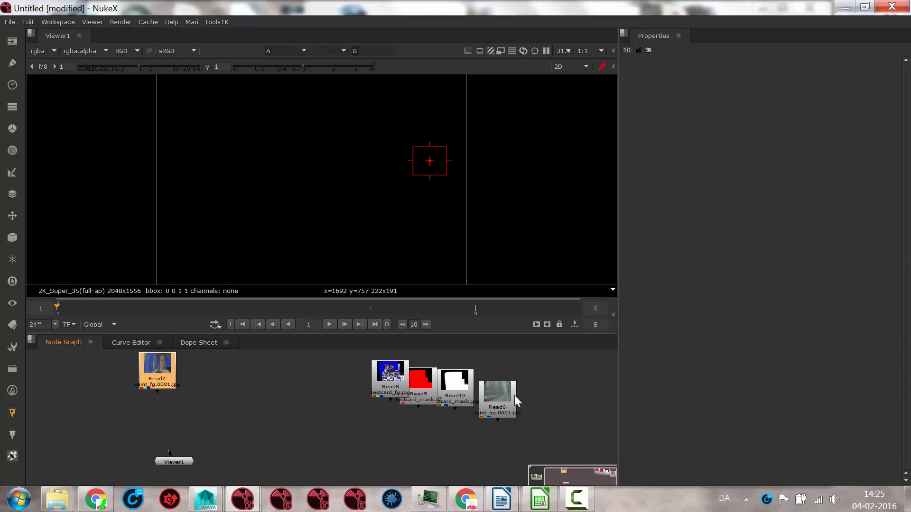
pyautogui.moveTo(514, 396); pyautogui.dragTo(260, 373)
pyautogui.moveTo(260, 372); pyautogui.dragTo(279, 382, button='middle')
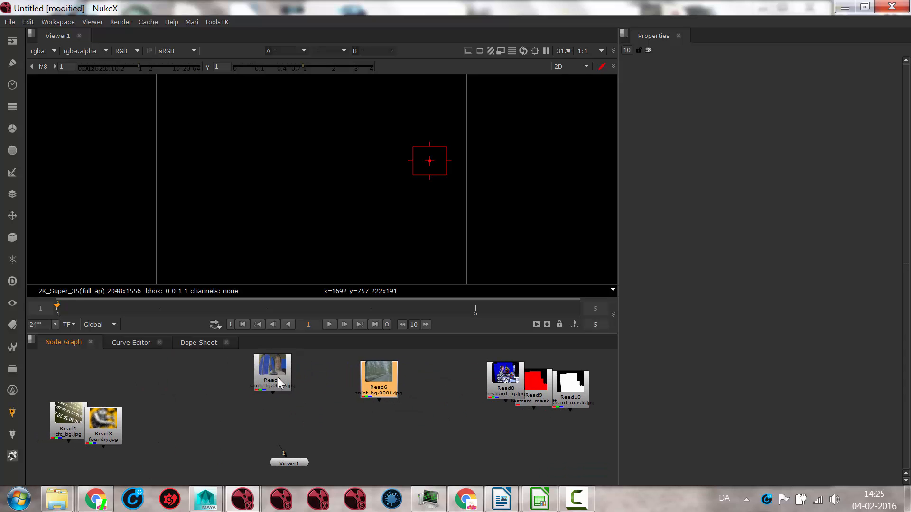
pyautogui.moveTo(278, 382); pyautogui.dragTo(292, 399)
pyautogui.moveTo(368, 385); pyautogui.dragTo(325, 396)
# Step: Show the saint_fg sequence in the viewer, play it, spread the two saint nodes apart and open saint_fg's Read settings
pyautogui.click(287, 383)
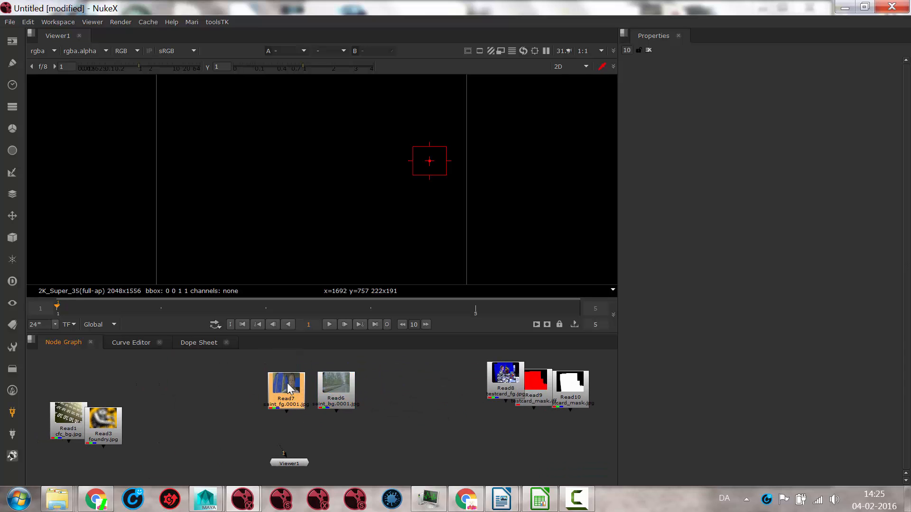
pyautogui.press('1')
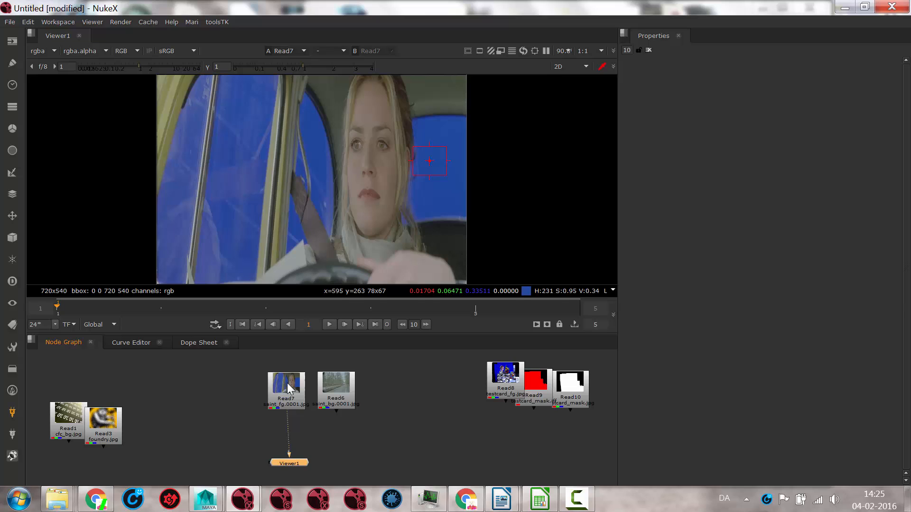
pyautogui.click(329, 324)
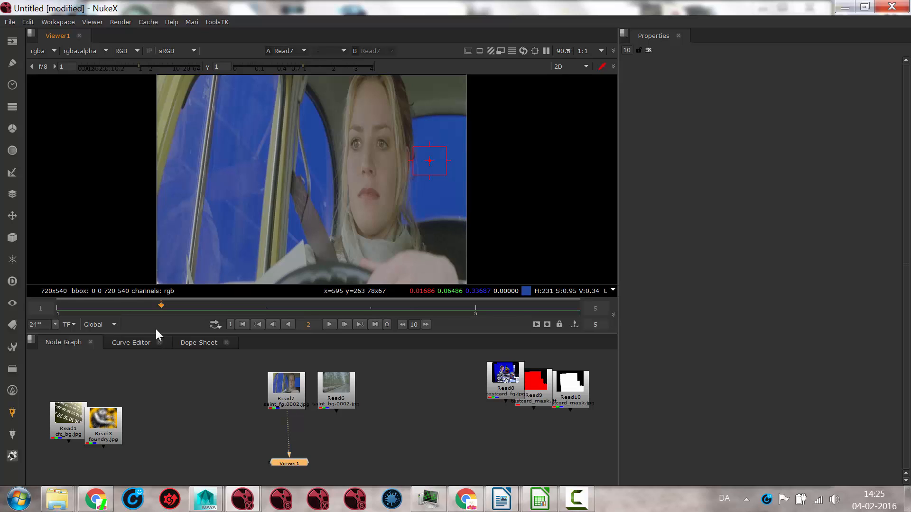
pyautogui.moveTo(340, 399); pyautogui.dragTo(397, 394)
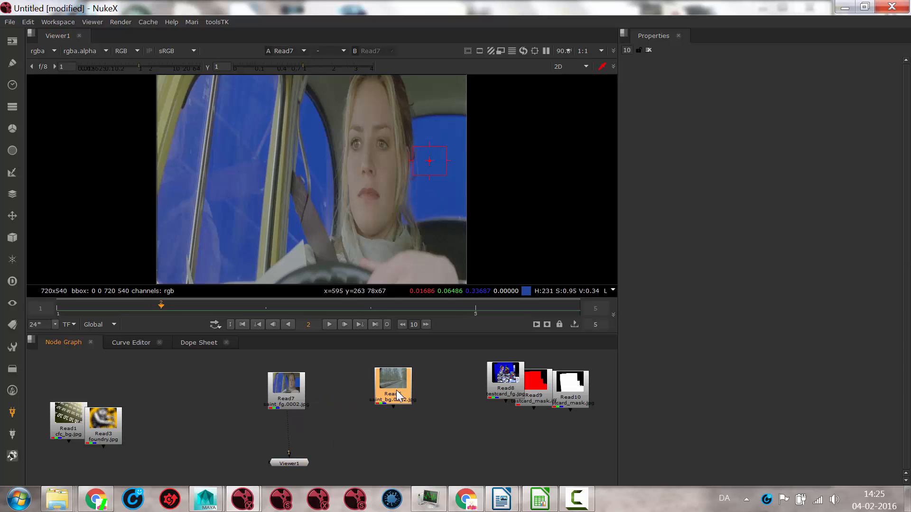
pyautogui.moveTo(286, 385); pyautogui.dragTo(253, 381)
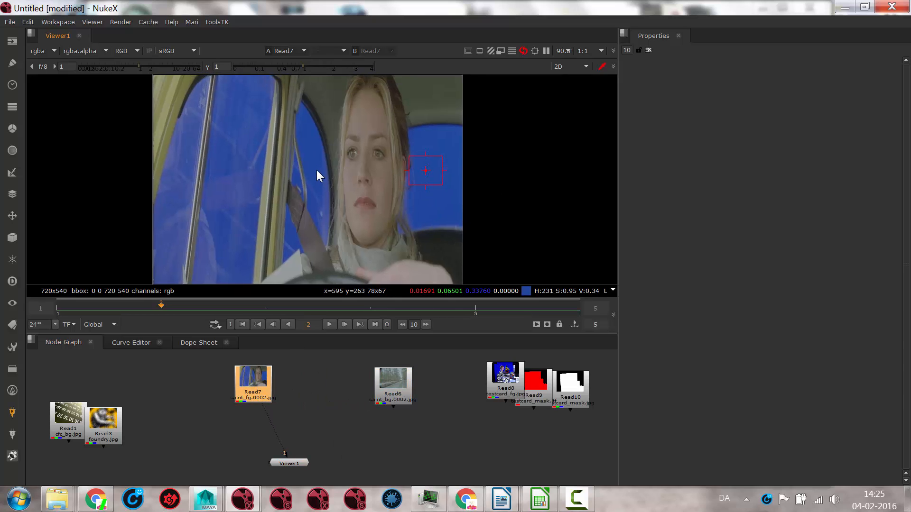
pyautogui.scroll(-3, 315, 174)
pyautogui.scroll(1, 330, 180)
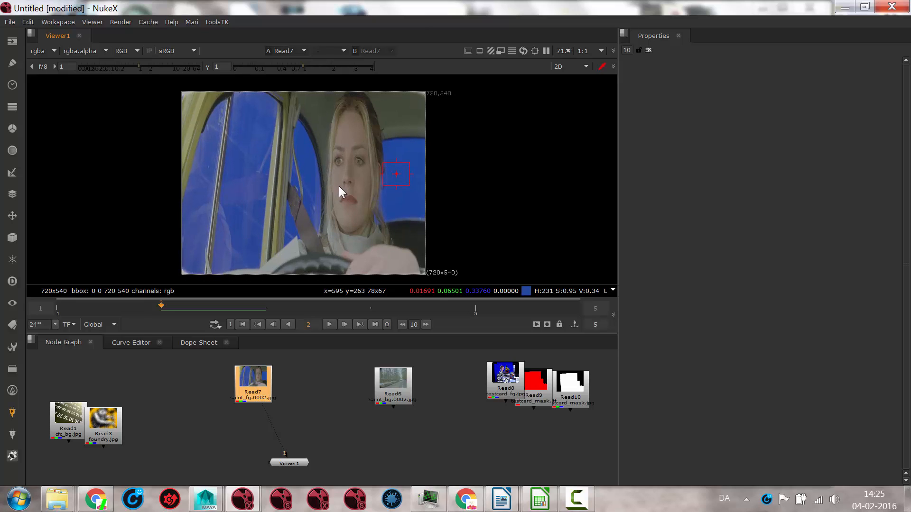
pyautogui.doubleClick(260, 377)
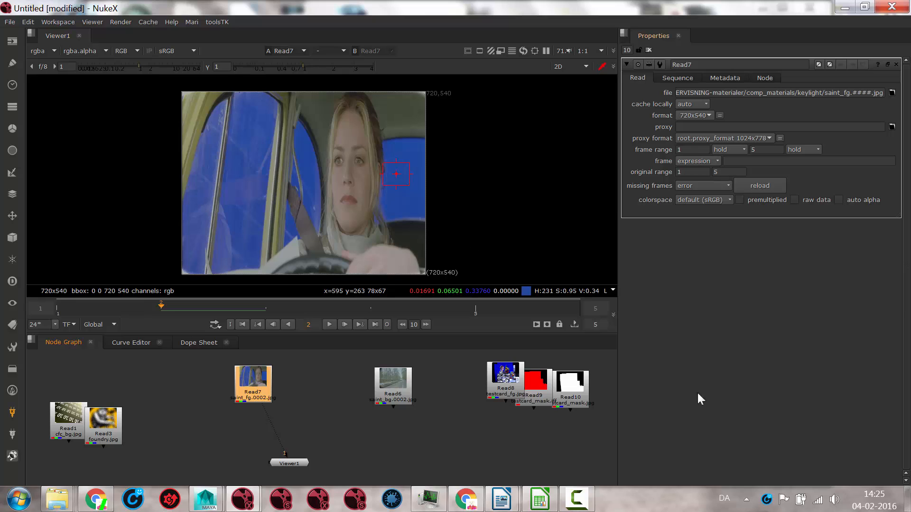
# Step: Insert a Reformat node after the saint_fg Read node and set its output format to HD_1080 1920x1080
pyautogui.click(12, 216)
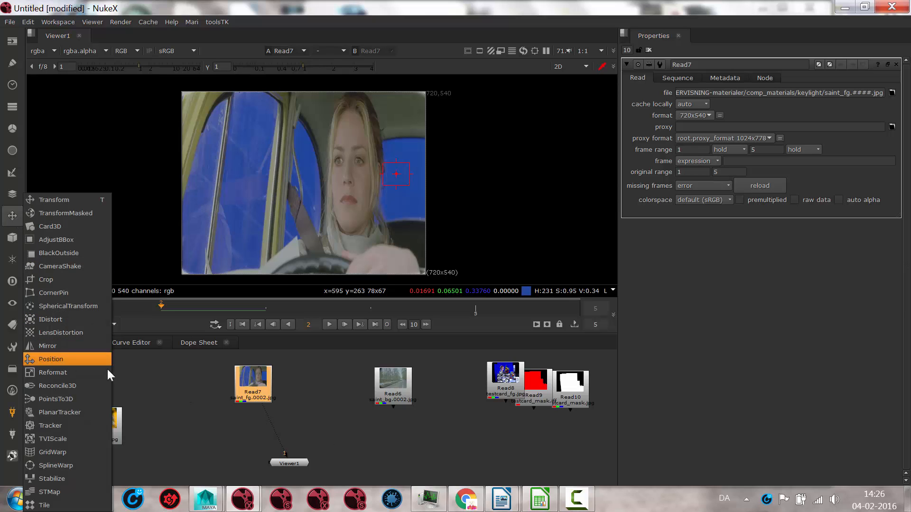
pyautogui.click(60, 371)
pyautogui.moveTo(254, 411); pyautogui.dragTo(268, 426)
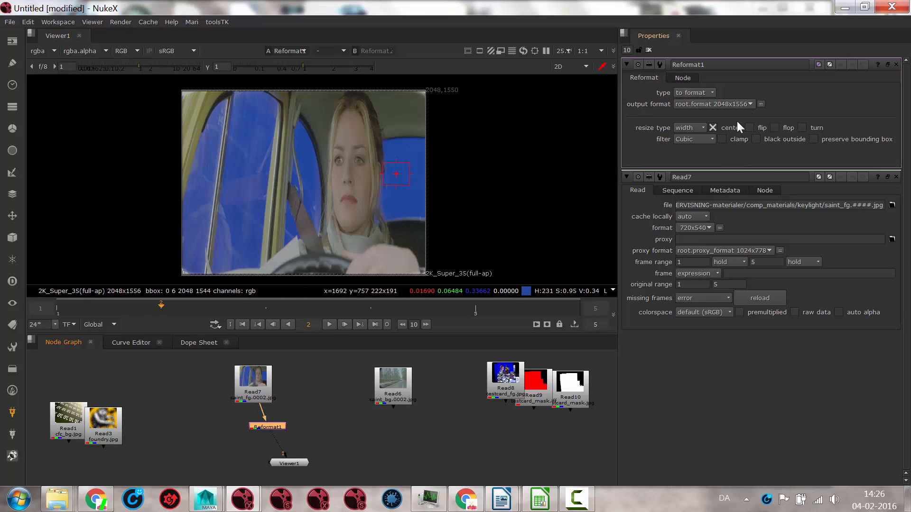
pyautogui.click(710, 105)
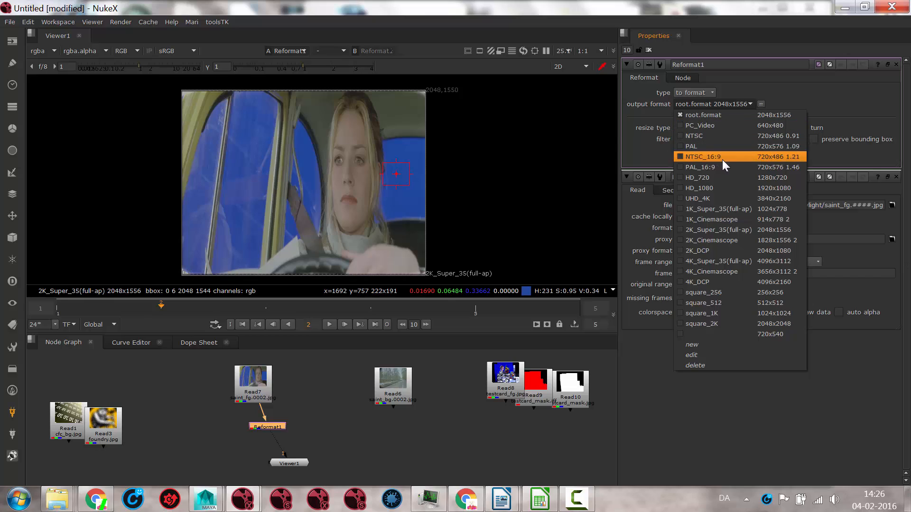
pyautogui.click(696, 189)
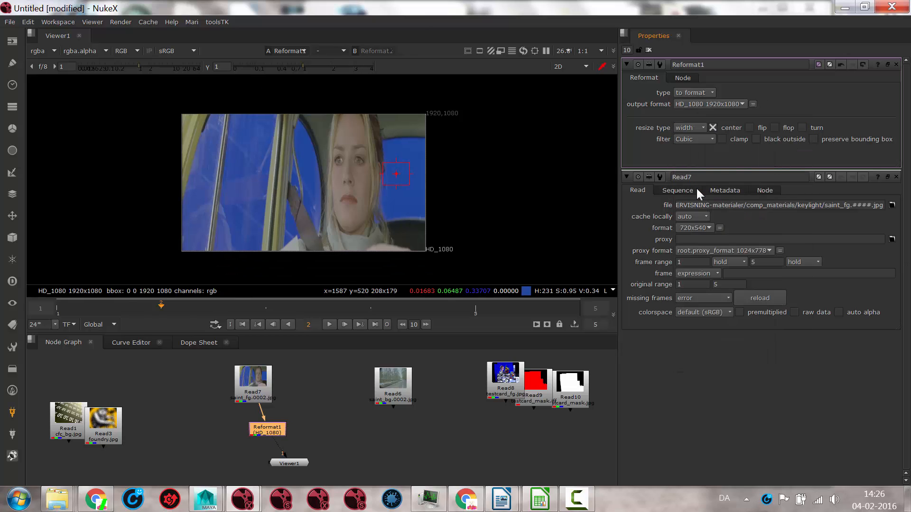
# Step: Try the fill resize type on the Reformat node, then set the resize type to distort
pyautogui.click(690, 128)
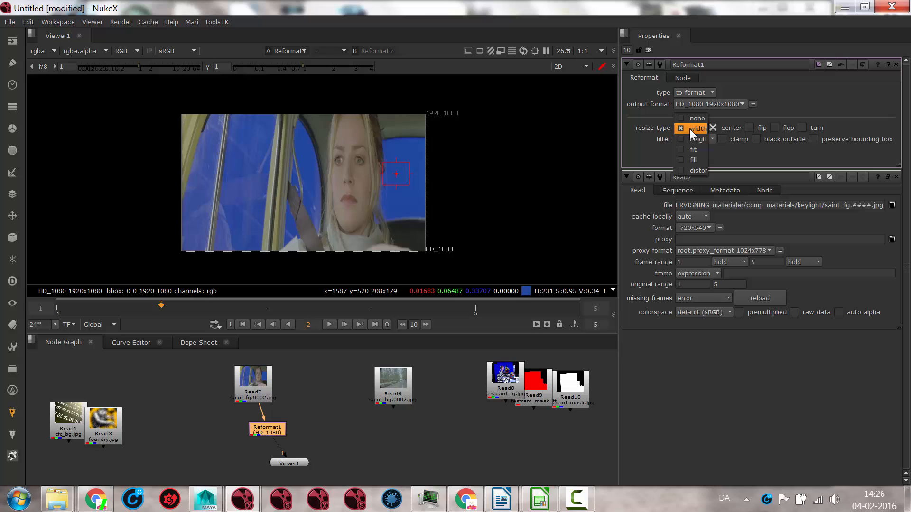
pyautogui.click(688, 163)
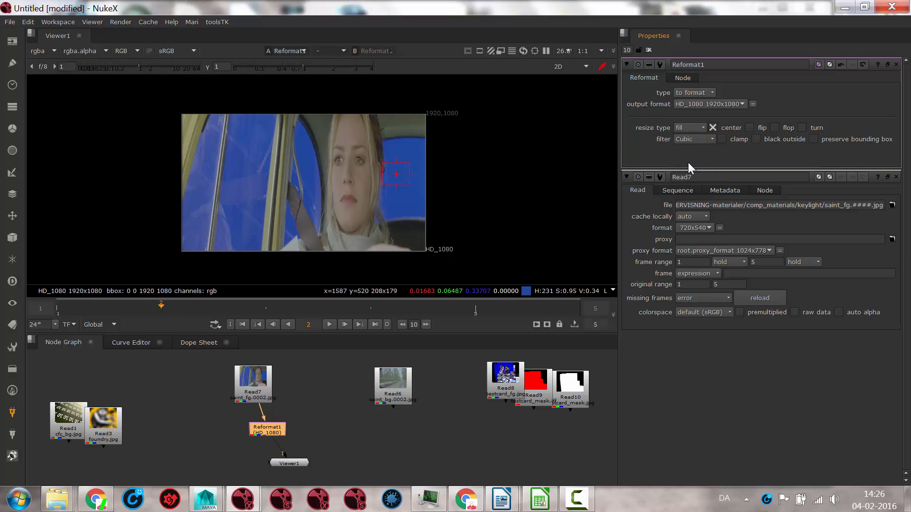
pyautogui.click(693, 127)
pyautogui.click(694, 139)
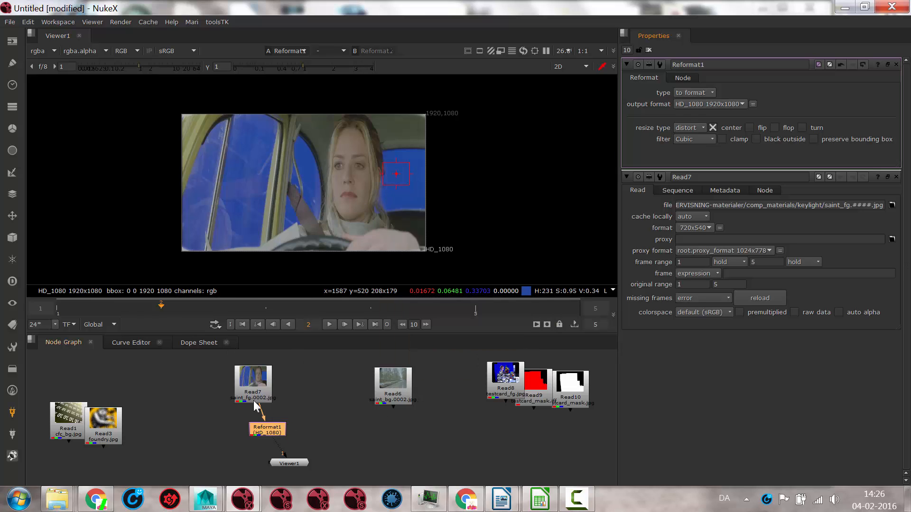
# Step: Move the saint_bg Read node beside saint_fg, show saint_bg in the viewer and play the forest road sequence
pyautogui.moveTo(375, 378); pyautogui.dragTo(312, 371)
pyautogui.moveTo(257, 378); pyautogui.dragTo(259, 370)
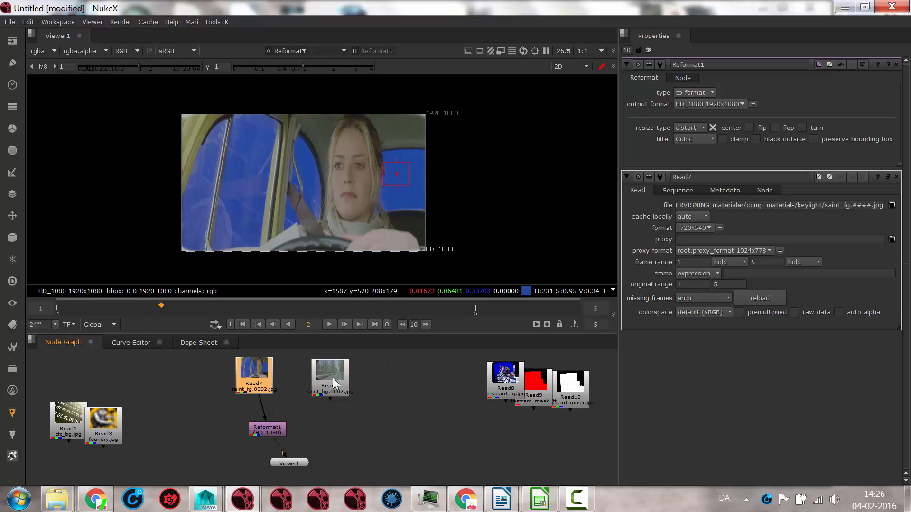
pyautogui.moveTo(332, 377); pyautogui.dragTo(307, 375)
pyautogui.press('1')
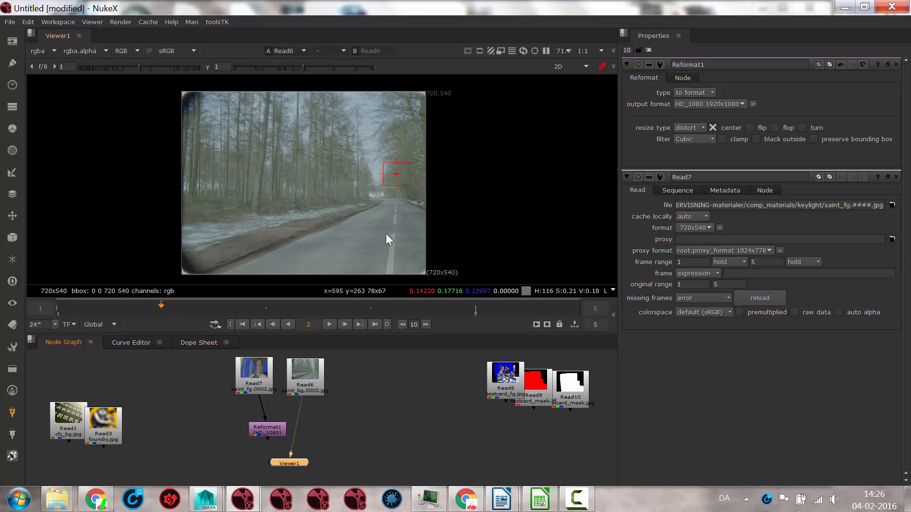
pyautogui.click(329, 324)
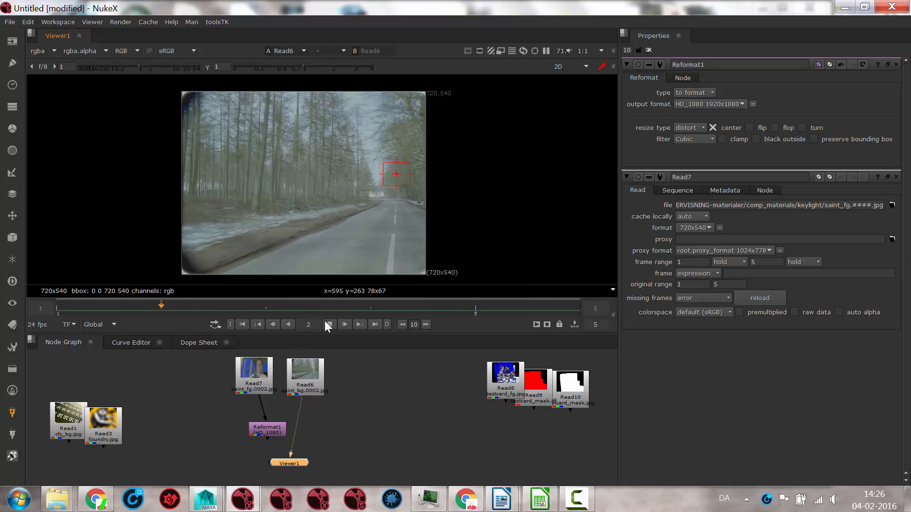
pyautogui.click(328, 324)
# Step: Show saint_fg in the viewer again, play its frames and go back to the first frame
pyautogui.click(260, 363)
pyautogui.click(329, 324)
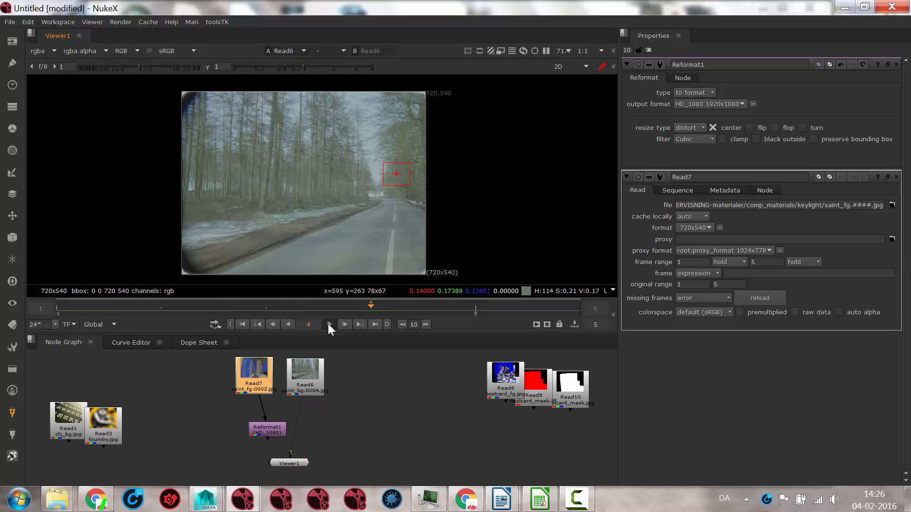
pyautogui.click(328, 325)
pyautogui.press('1')
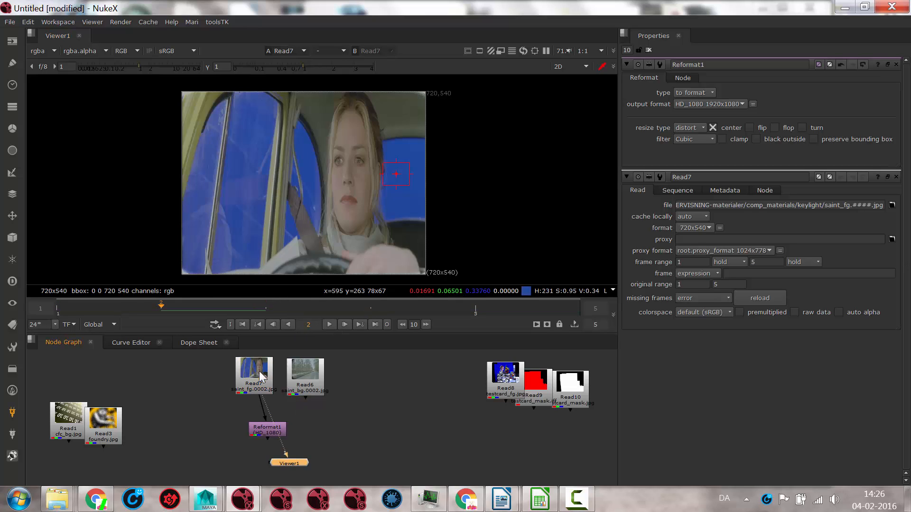
pyautogui.click(329, 324)
pyautogui.click(328, 325)
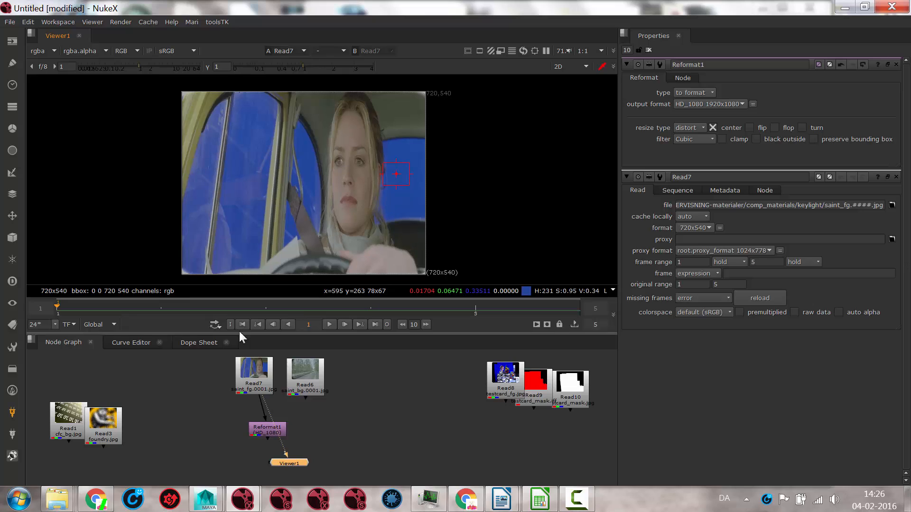
pyautogui.click(241, 324)
# Step: Insert a Keylight node between saint_fg and the Reformat node, and connect saint_bg to Keylight's Bg input
pyautogui.moveTo(267, 424); pyautogui.dragTo(287, 433)
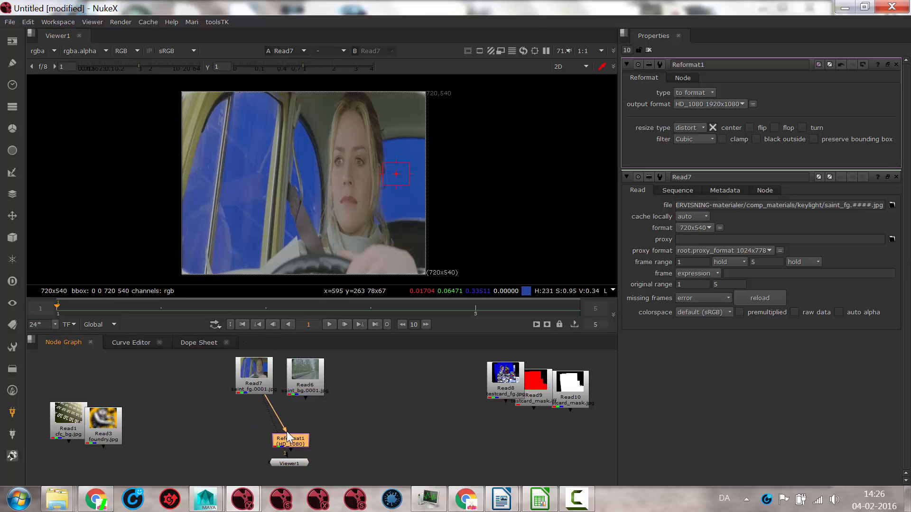
pyautogui.click(260, 374)
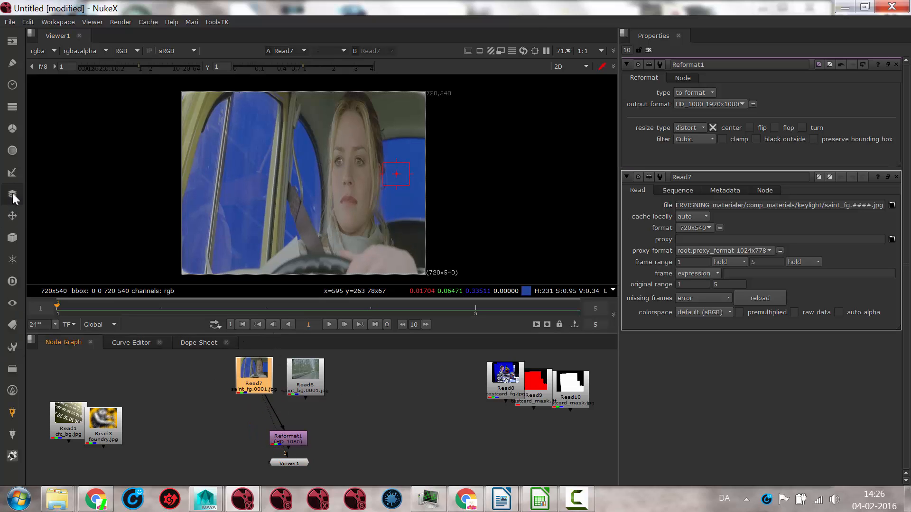
pyautogui.click(12, 174)
pyautogui.click(51, 249)
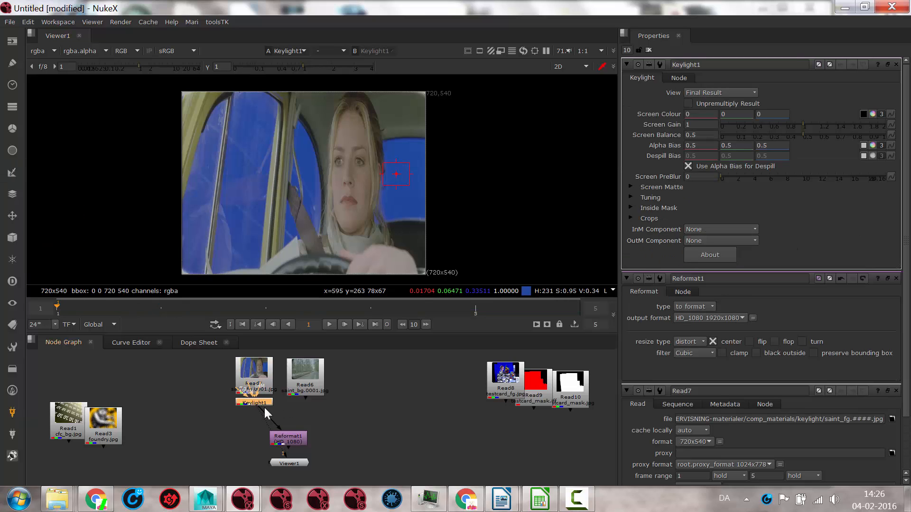
pyautogui.moveTo(264, 408)
pyautogui.mouseDown()
pyautogui.moveTo(288, 416)
pyautogui.moveTo(275, 420)
pyautogui.mouseUp()
pyautogui.moveTo(293, 385); pyautogui.dragTo(299, 385)
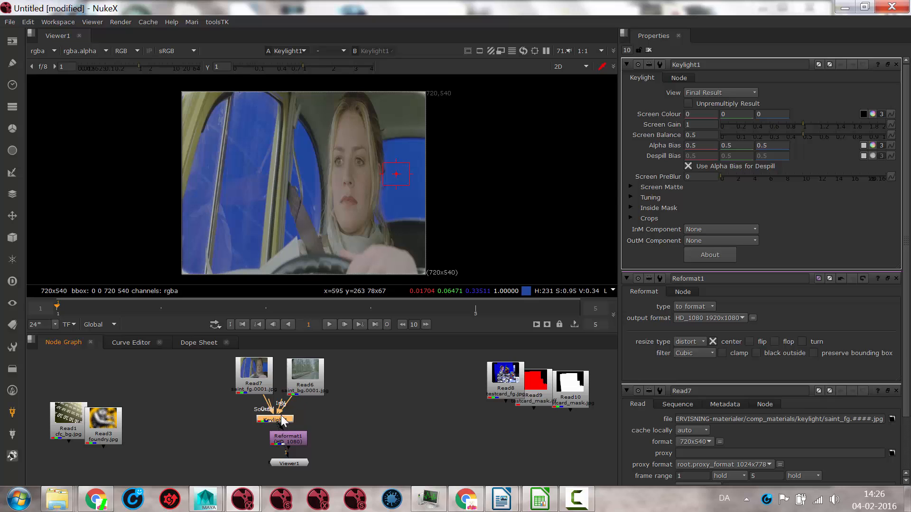
pyautogui.moveTo(293, 419)
pyautogui.mouseDown()
pyautogui.moveTo(388, 433)
pyautogui.moveTo(327, 417)
pyautogui.moveTo(290, 423)
pyautogui.mouseUp()
pyautogui.scroll(8, 290, 422)
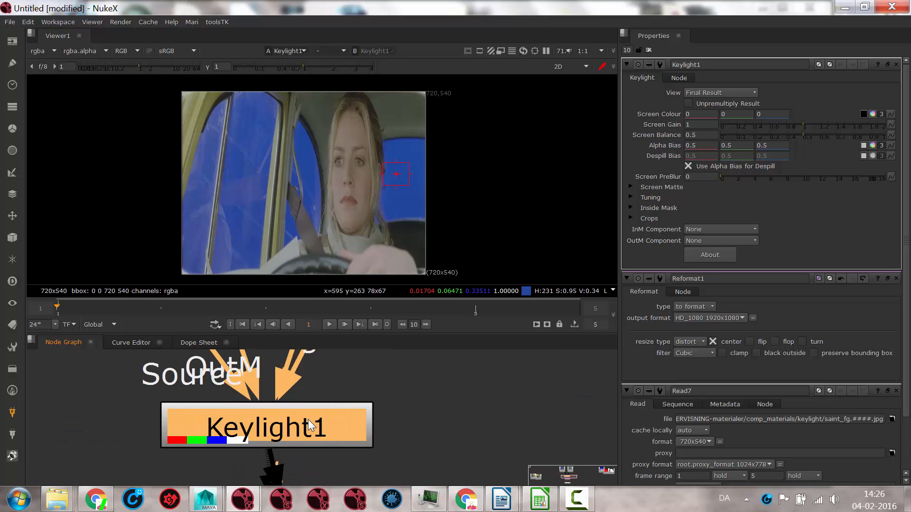
# Step: Show saint_fg in the viewer and sample the blue window area beside the woman's head as Keylight's Screen Colour
pyautogui.scroll(-3, 366, 369)
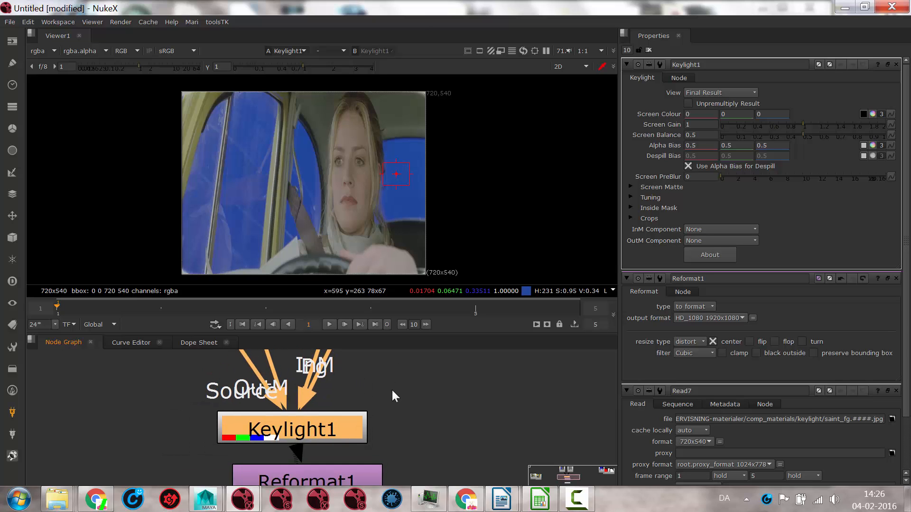
pyautogui.moveTo(392, 389); pyautogui.dragTo(378, 432, button='middle')
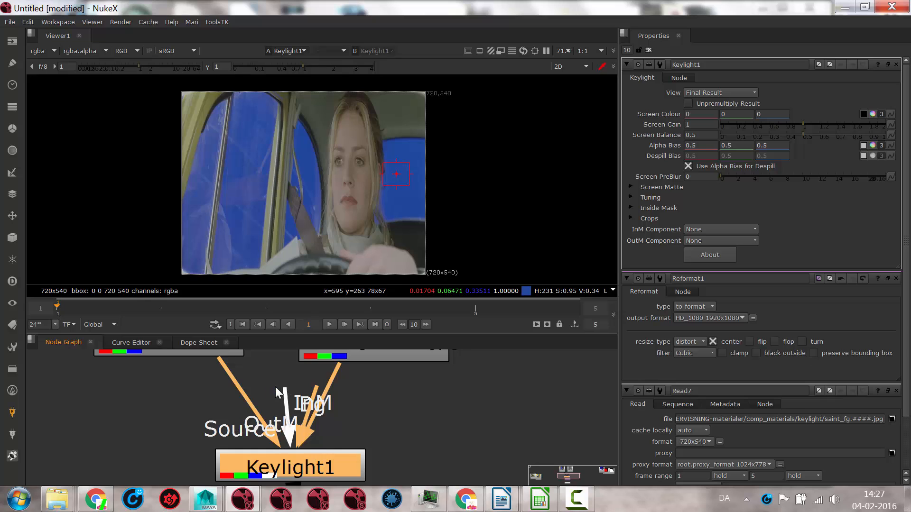
pyautogui.scroll(-2, 393, 423)
pyautogui.scroll(-3, 412, 429)
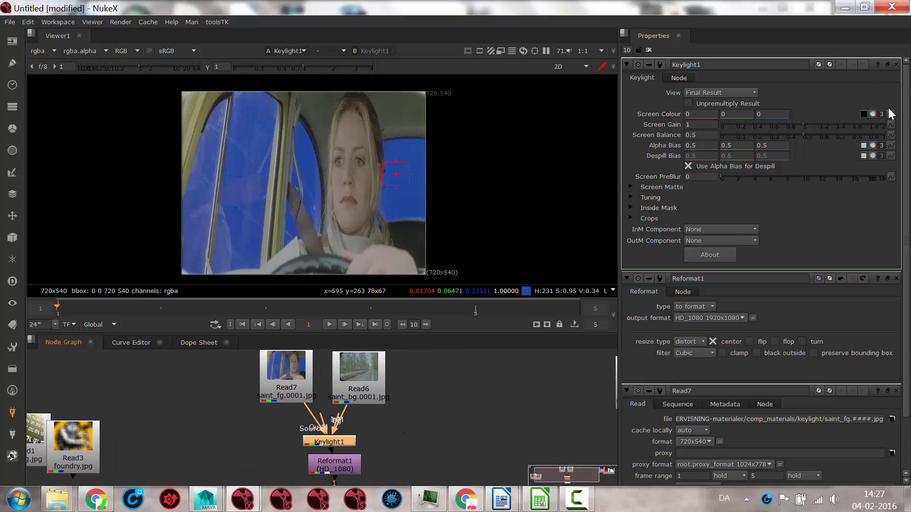
pyautogui.click(286, 386)
pyautogui.press('1')
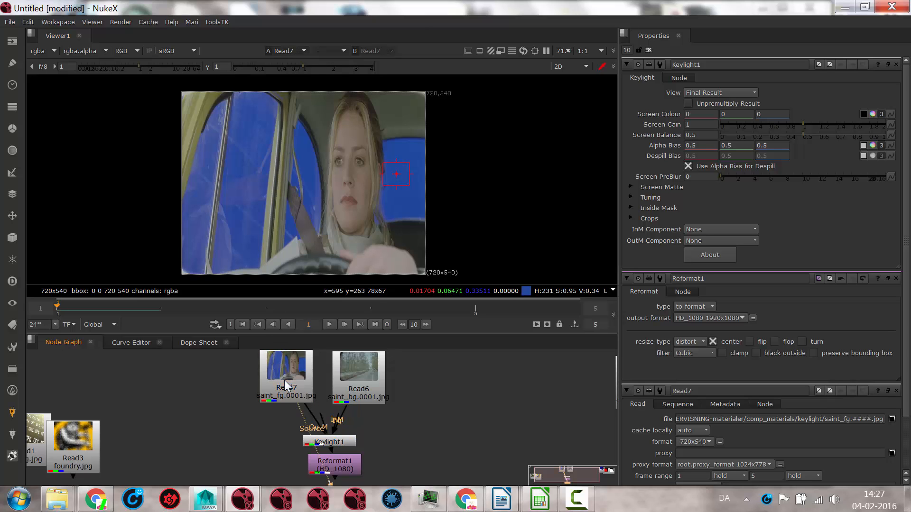
pyautogui.click(863, 115)
pyautogui.scroll(3, 401, 178)
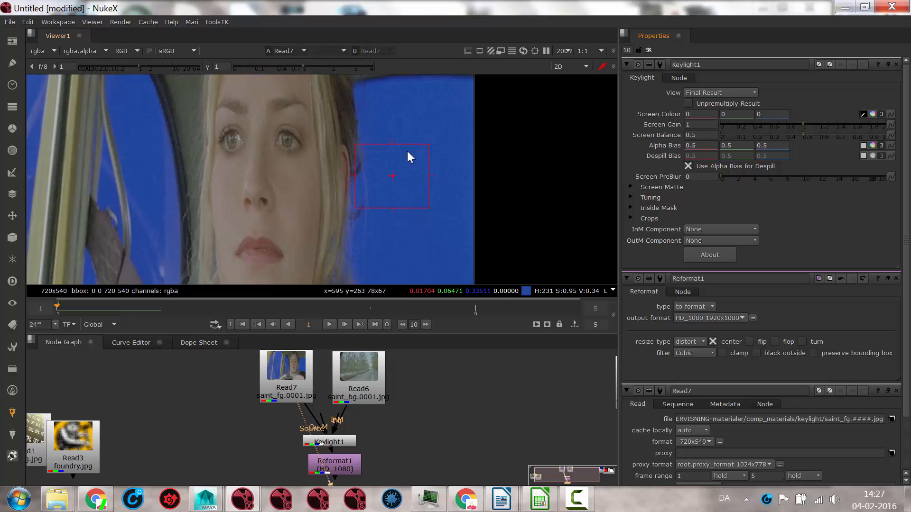
pyautogui.keyDown('ctrl'); pyautogui.keyDown('shift'); pyautogui.moveTo(389, 108); pyautogui.dragTo(458, 257); pyautogui.keyUp('shift'); pyautogui.keyUp('ctrl')
pyautogui.click(864, 114)
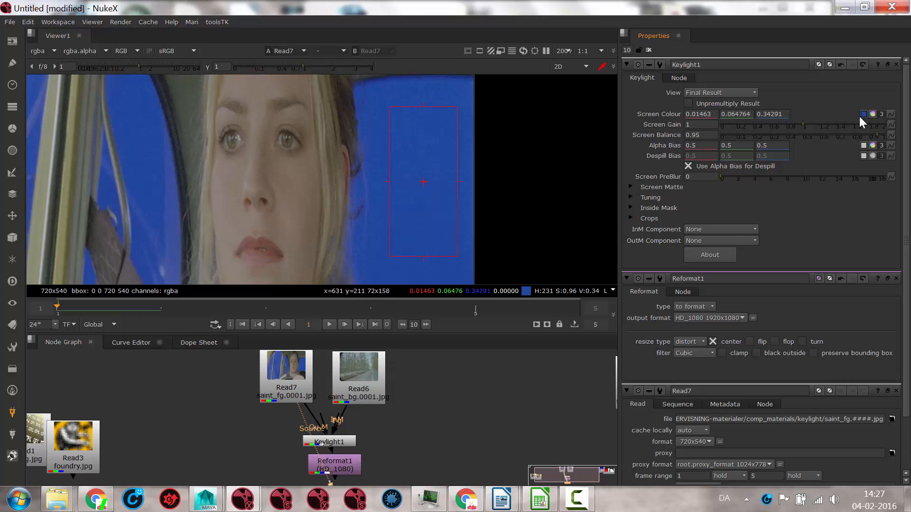
# Step: Show the Keylight output in the viewer and inspect the keyed windows and the alpha matte
pyautogui.click(332, 440)
pyautogui.press('1')
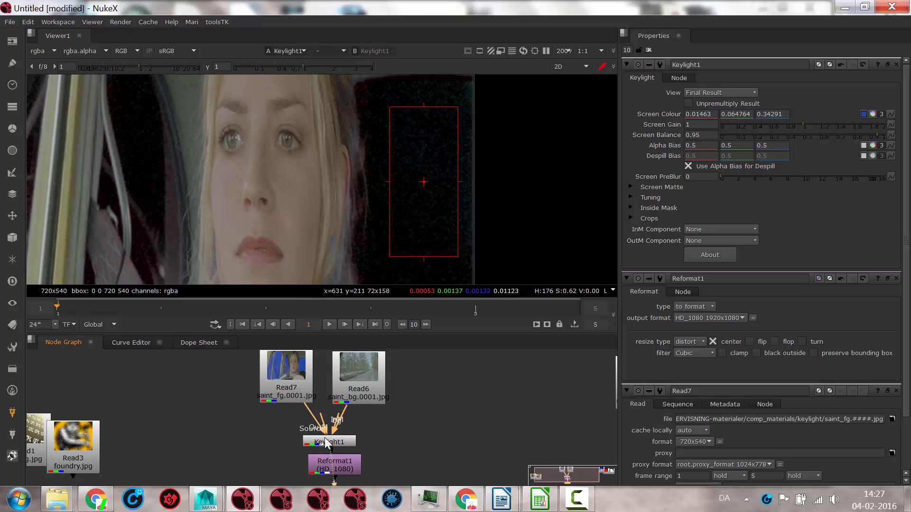
pyautogui.scroll(-3, 247, 146)
pyautogui.scroll(3, 422, 198)
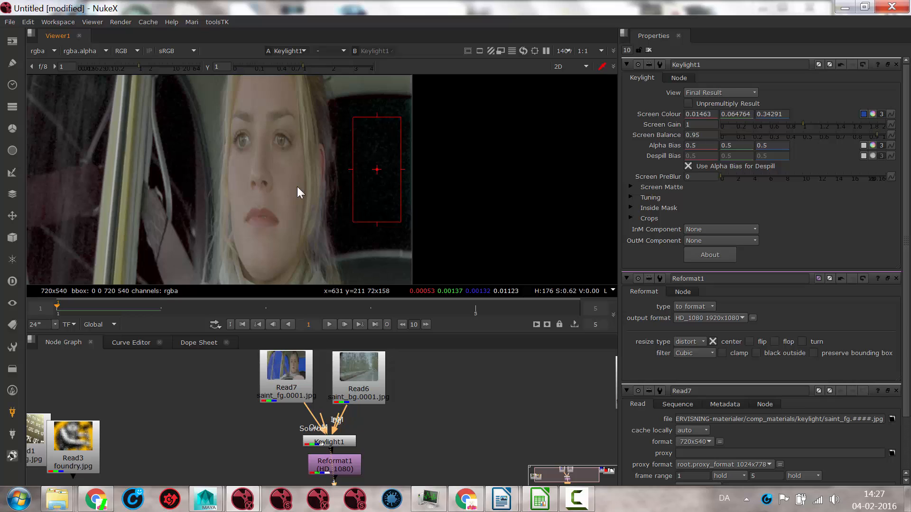
pyautogui.moveTo(327, 184); pyautogui.dragTo(429, 196, button='middle')
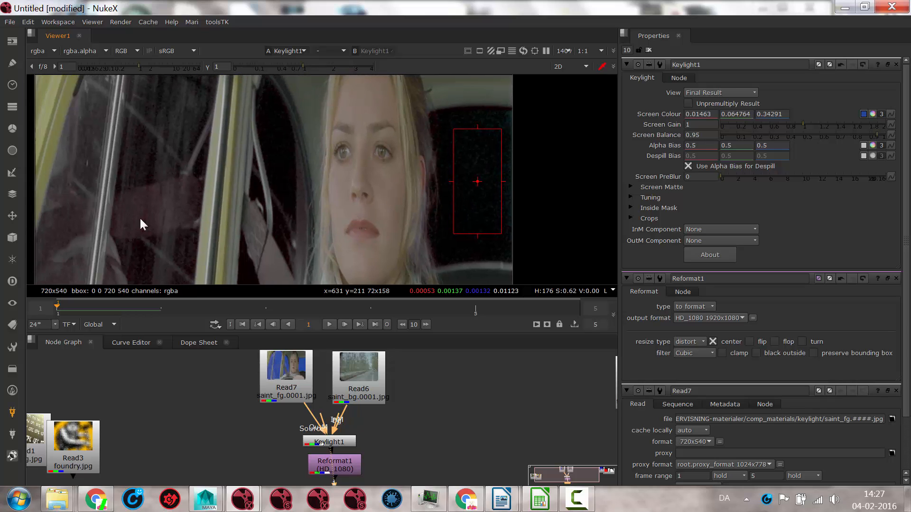
pyautogui.press('a')
pyautogui.press('a')
pyautogui.press('a')
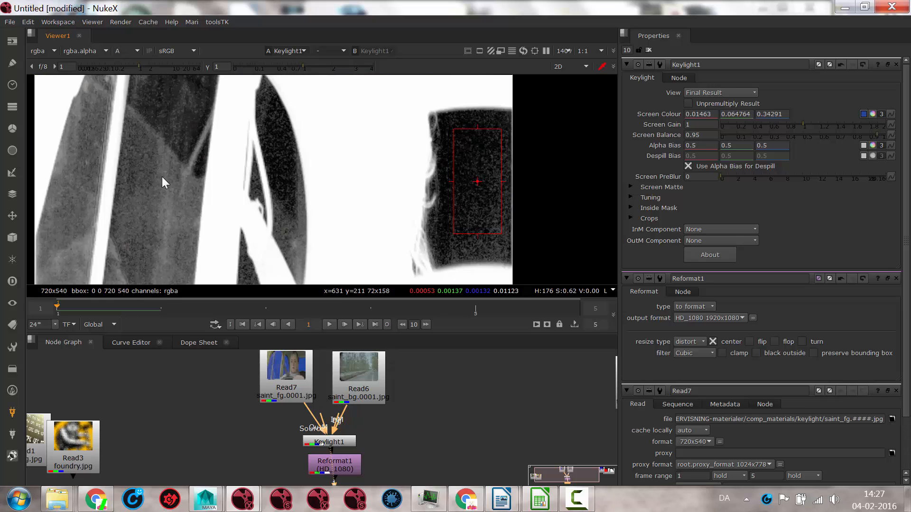
pyautogui.press('a')
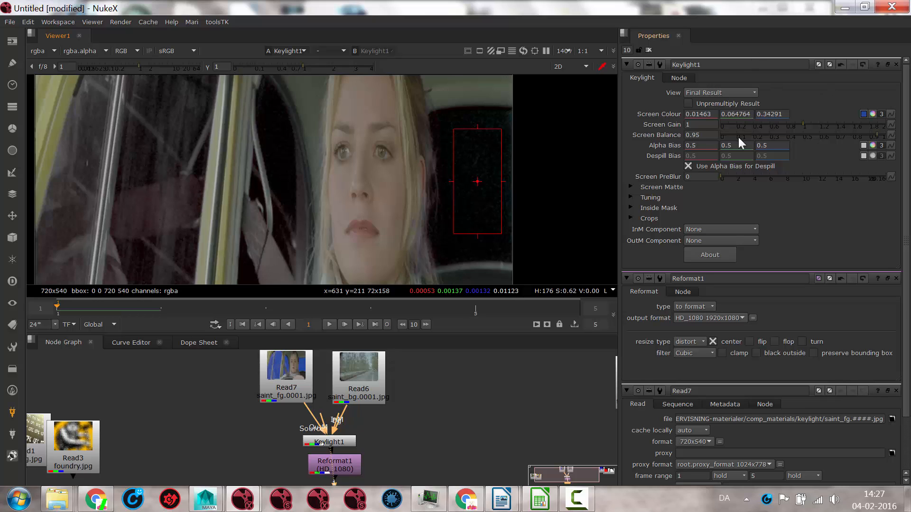
# Step: Set Keylight's View to Composite and show the Reformat output in the viewer
pyautogui.click(724, 93)
pyautogui.click(718, 105)
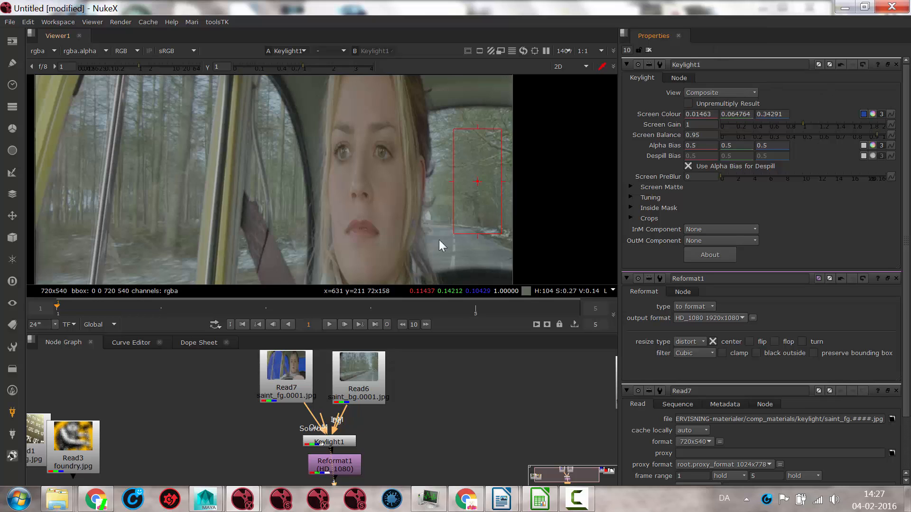
pyautogui.scroll(-4, 396, 237)
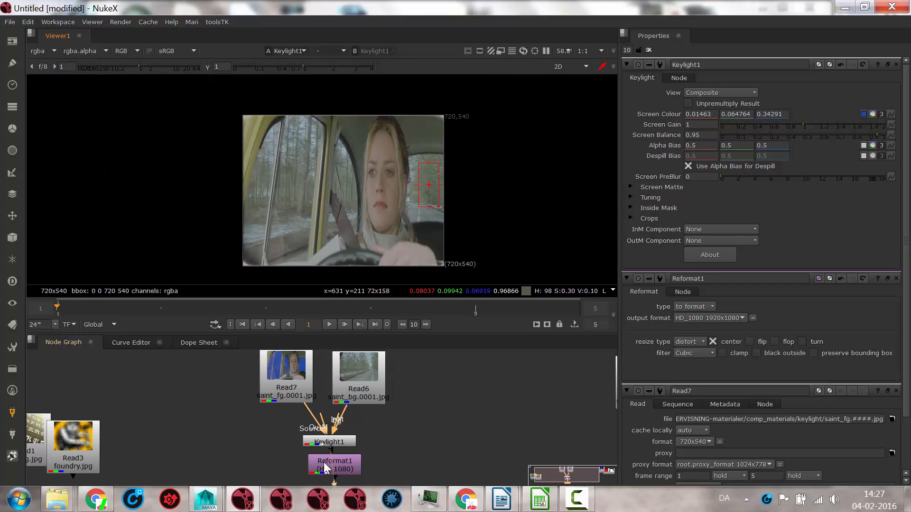
pyautogui.click(327, 442)
pyautogui.click(340, 467)
pyautogui.press('1')
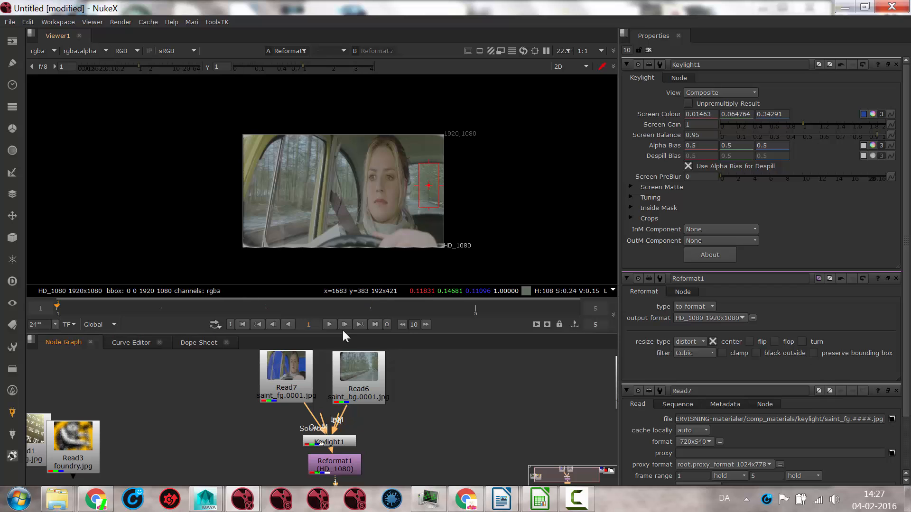
# Step: Play the reformatted composite, stop it, and set Keylight's Screen Gain to 1.03
pyautogui.click(332, 321)
pyautogui.scroll(1, 366, 190)
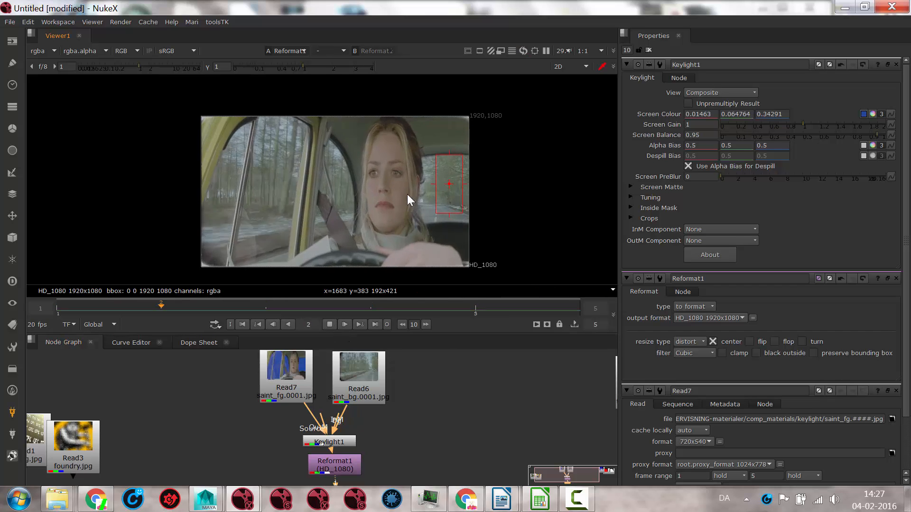
pyautogui.moveTo(407, 194); pyautogui.dragTo(399, 185, button='middle')
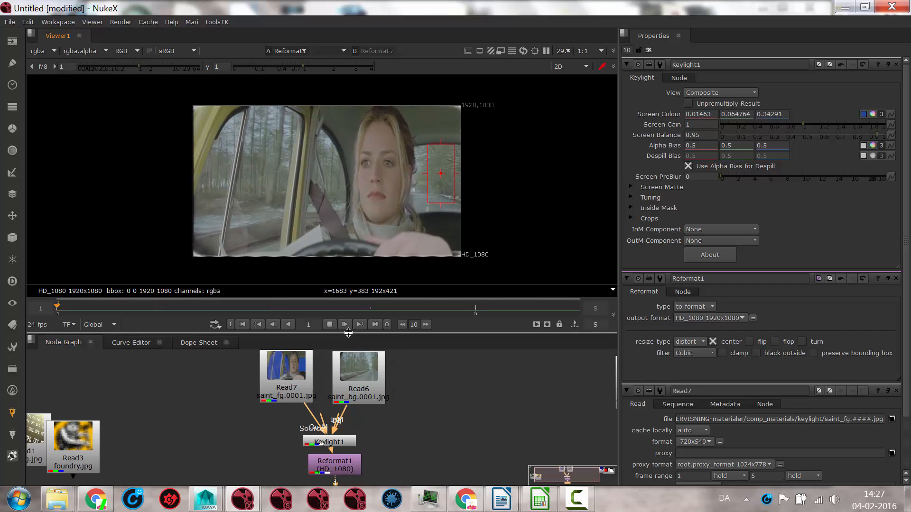
pyautogui.click(329, 325)
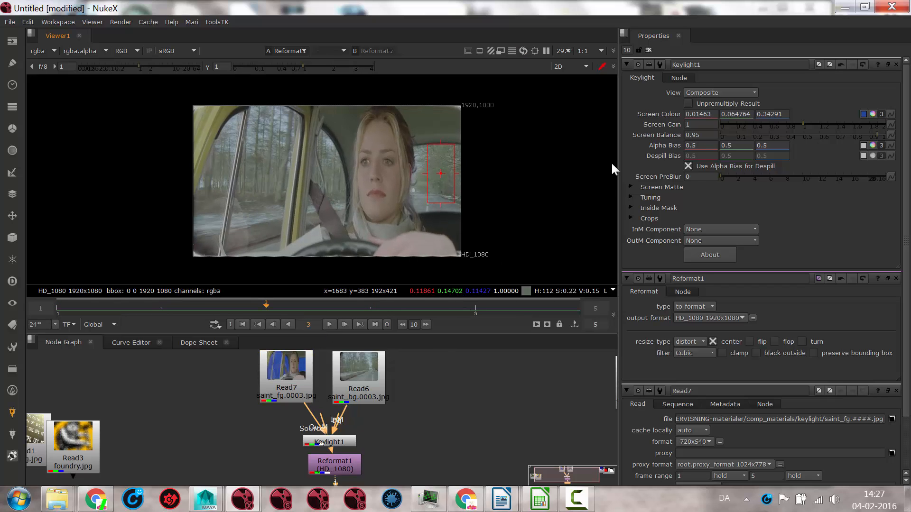
pyautogui.moveTo(798, 124)
pyautogui.mouseDown()
pyautogui.moveTo(765, 127)
pyautogui.moveTo(821, 127)
pyautogui.moveTo(803, 127)
pyautogui.mouseUp()
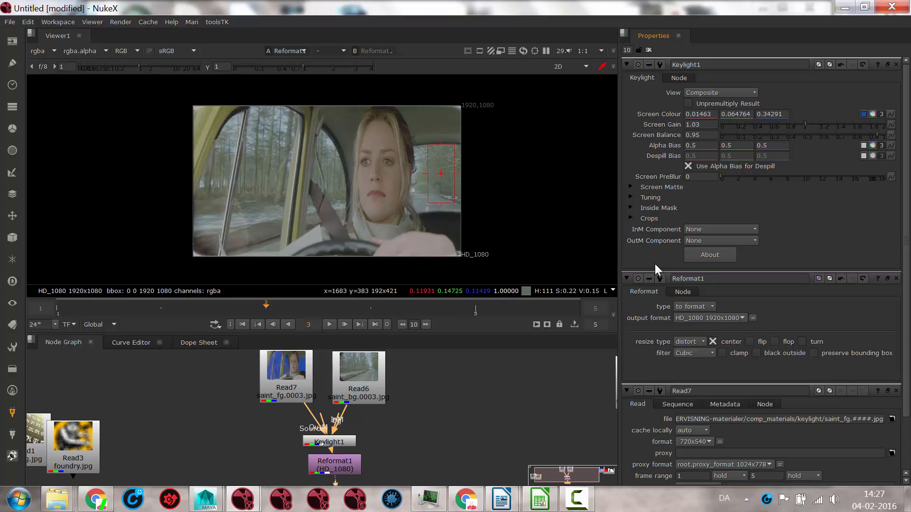
# Step: Insert a Grade node between saint_bg and Keylight and tint its gamma blue-green, with red about 0.583 and green about 0.879
pyautogui.moveTo(350, 375); pyautogui.dragTo(374, 367)
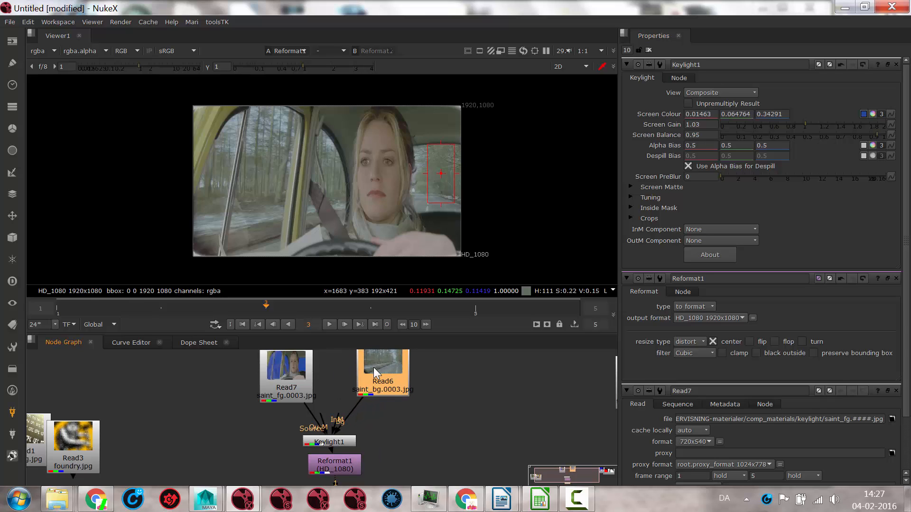
pyautogui.moveTo(401, 385); pyautogui.dragTo(380, 395, button='middle')
pyautogui.moveTo(359, 374); pyautogui.dragTo(380, 374)
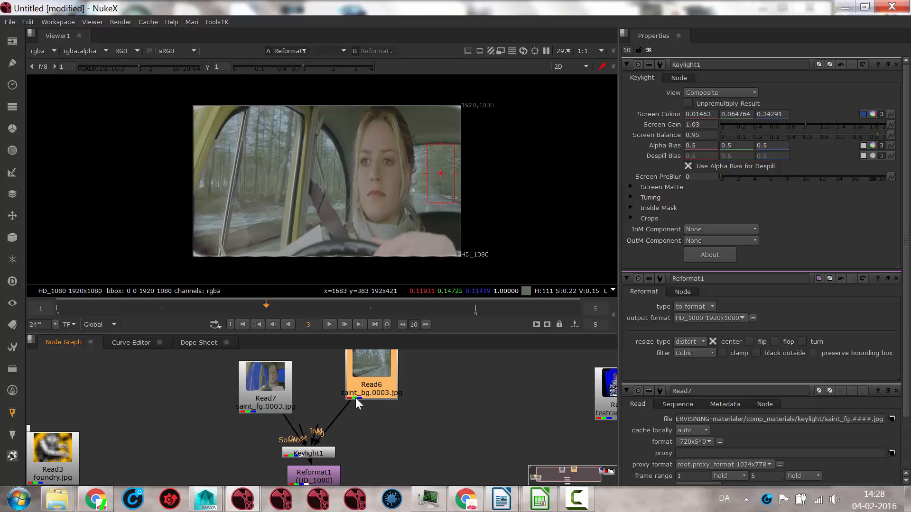
pyautogui.press('g')
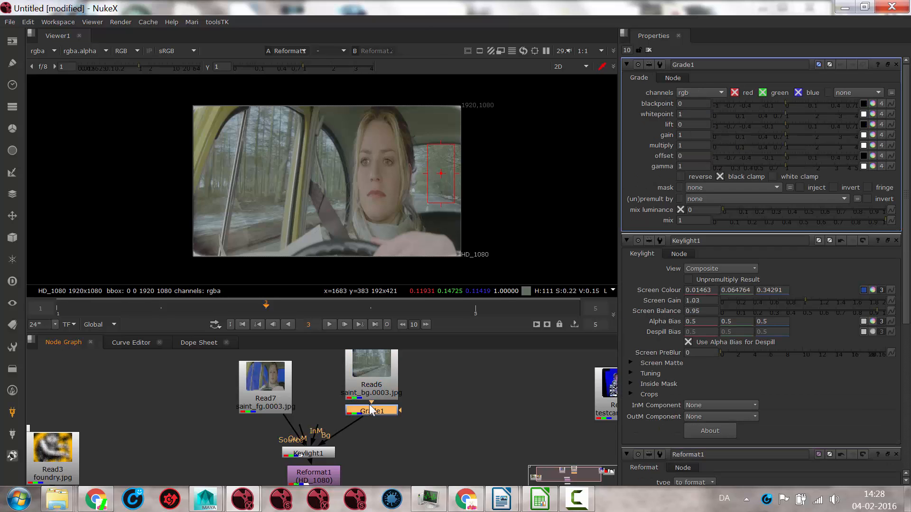
pyautogui.moveTo(371, 409); pyautogui.dragTo(368, 424)
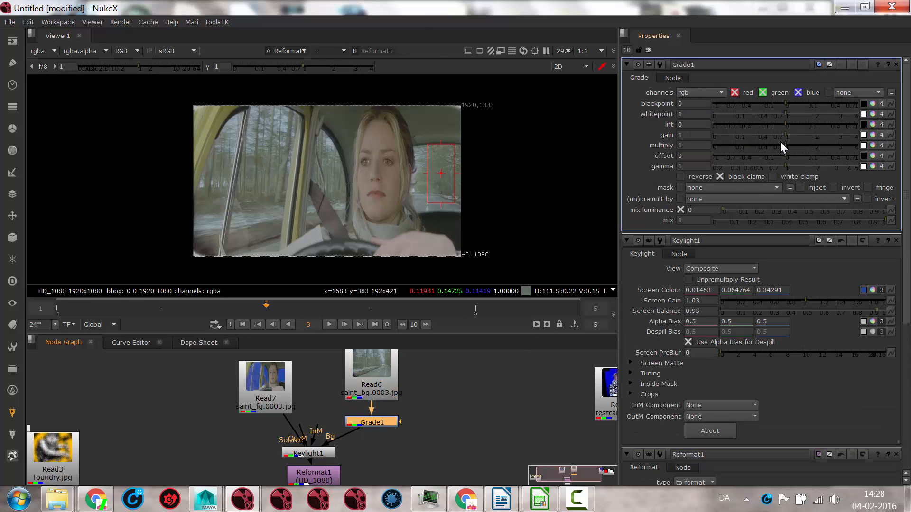
pyautogui.click(871, 167)
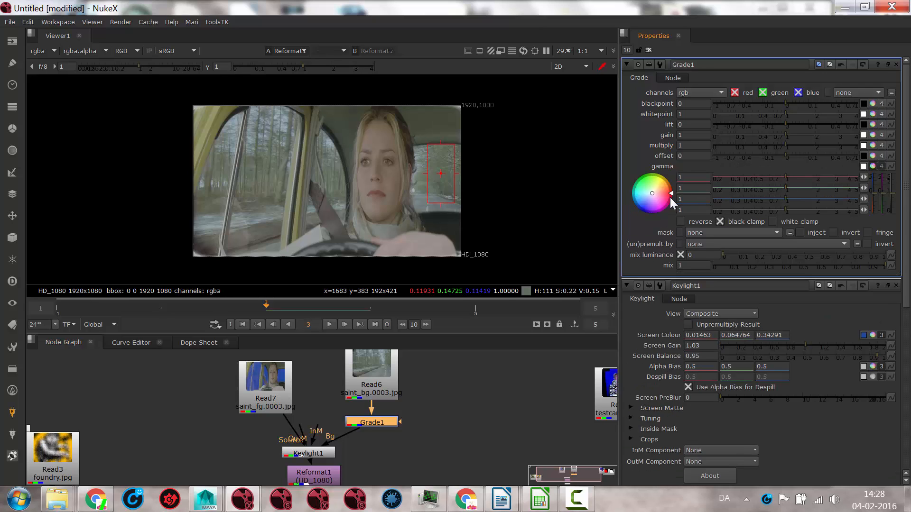
pyautogui.moveTo(669, 197); pyautogui.dragTo(584, 212)
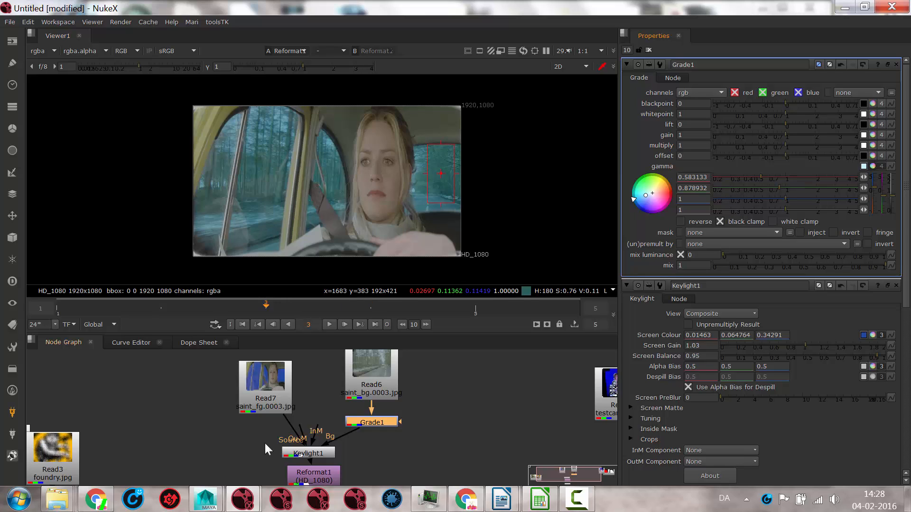
# Step: Add a Blur node of size 4.2 after the Grade node and play the composite to check the softened background
pyautogui.moveTo(368, 420); pyautogui.dragTo(368, 417)
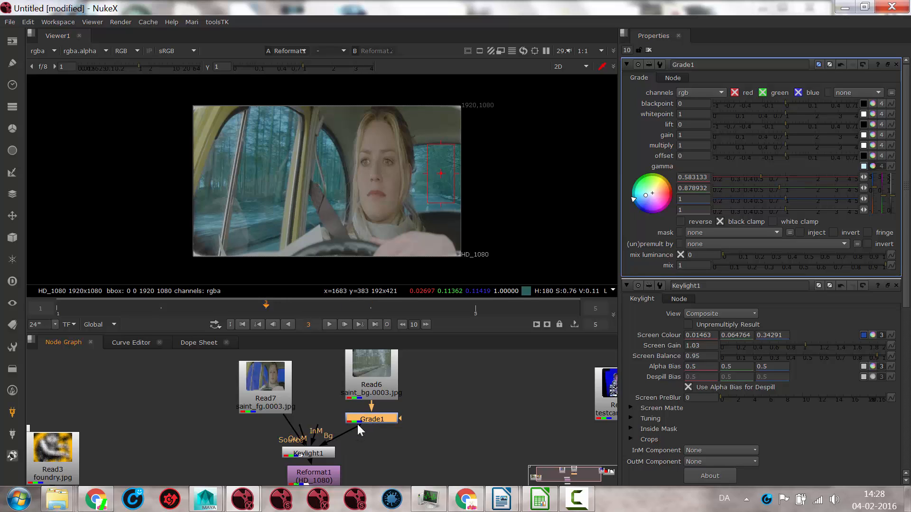
pyautogui.press('b')
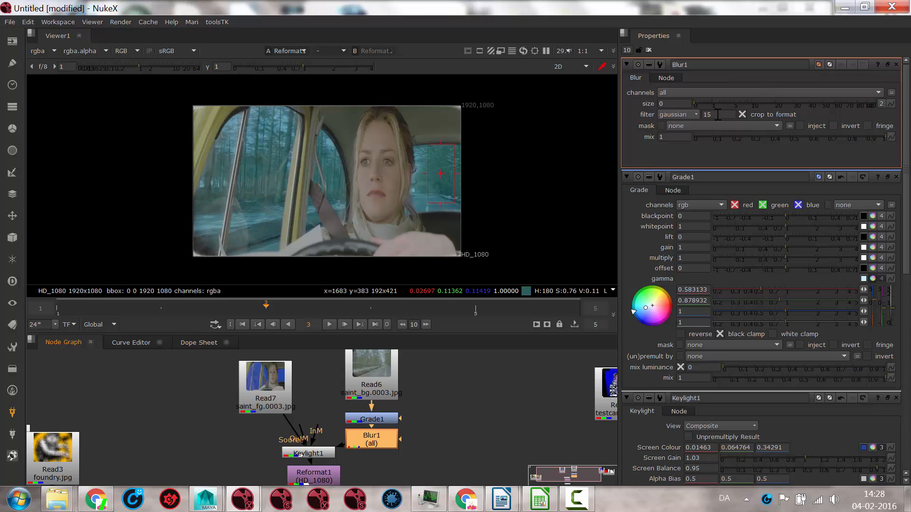
pyautogui.moveTo(696, 101); pyautogui.dragTo(730, 97)
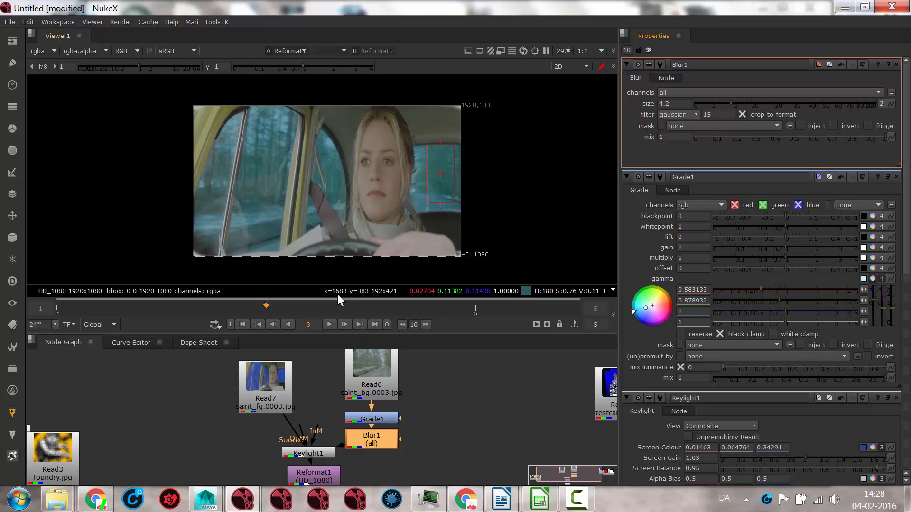
pyautogui.click(328, 325)
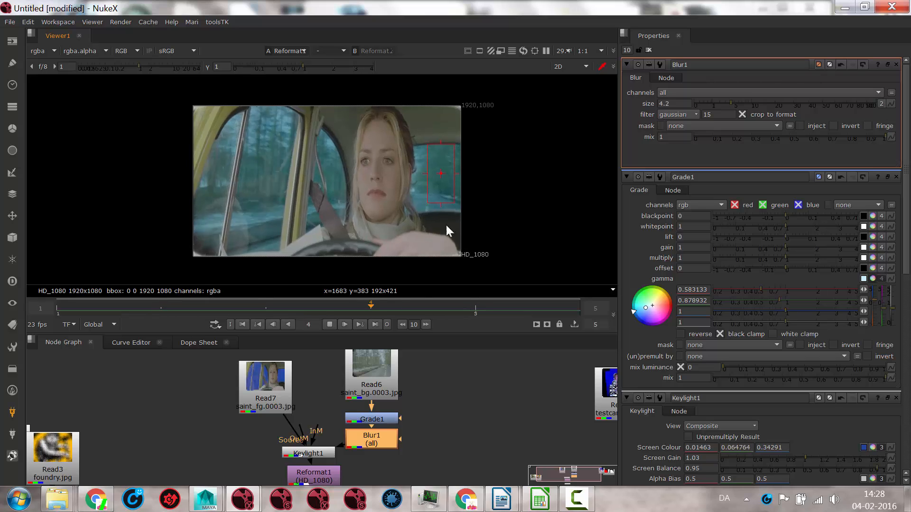
pyautogui.click(330, 324)
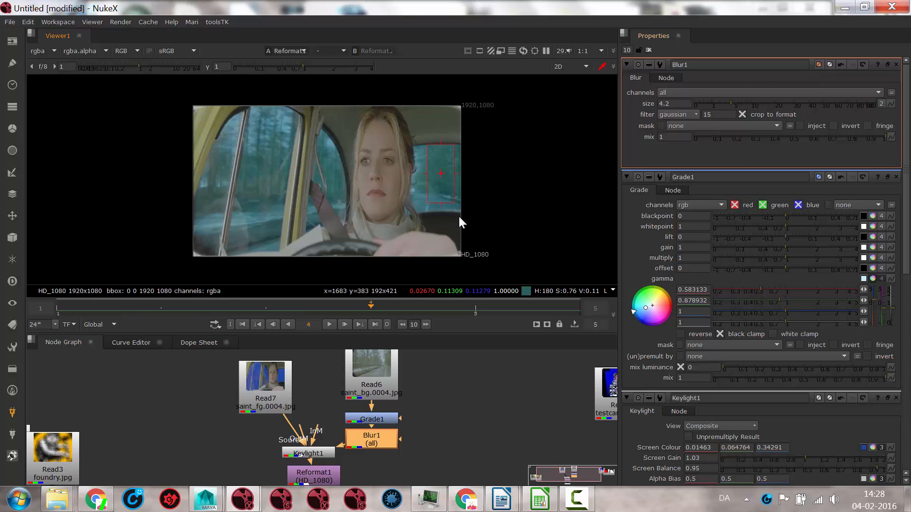
# Step: Insert a Saturation node between saint_bg and the Grade node and set its saturation to 0.22
pyautogui.moveTo(372, 380); pyautogui.dragTo(372, 355)
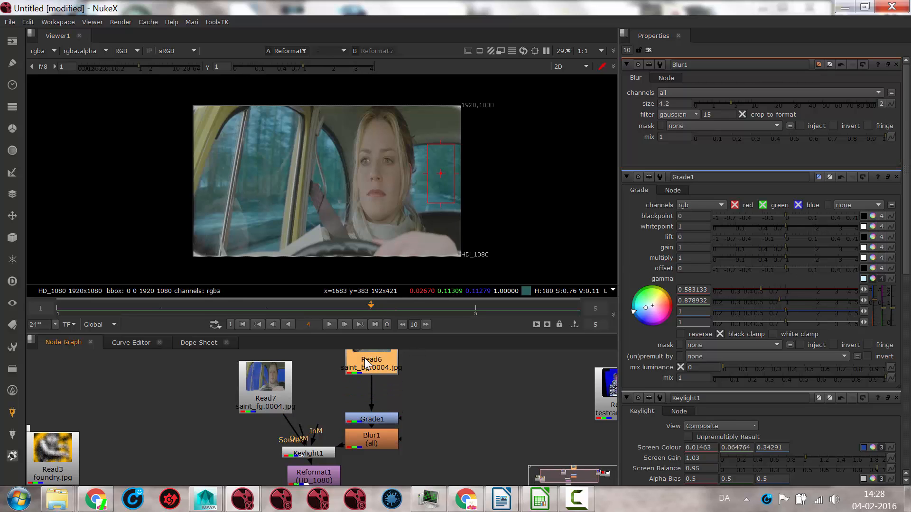
pyautogui.press('Tab')
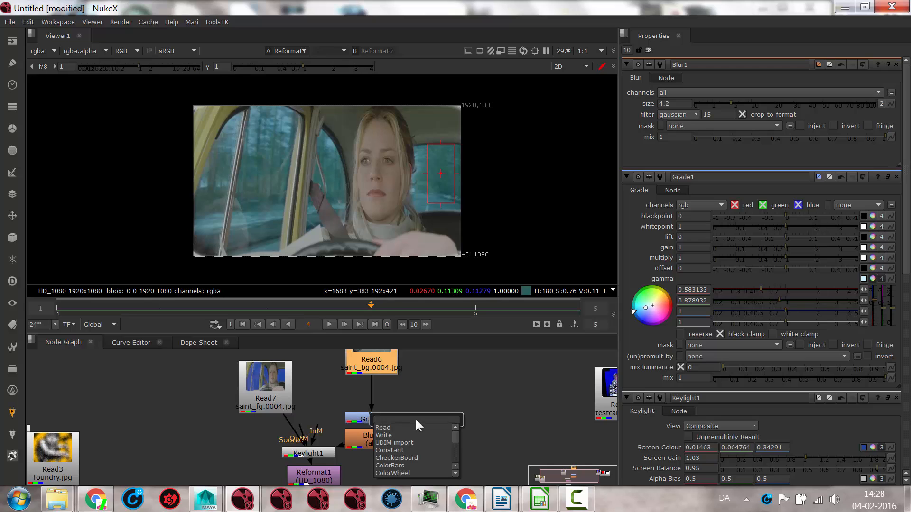
pyautogui.write('sat')
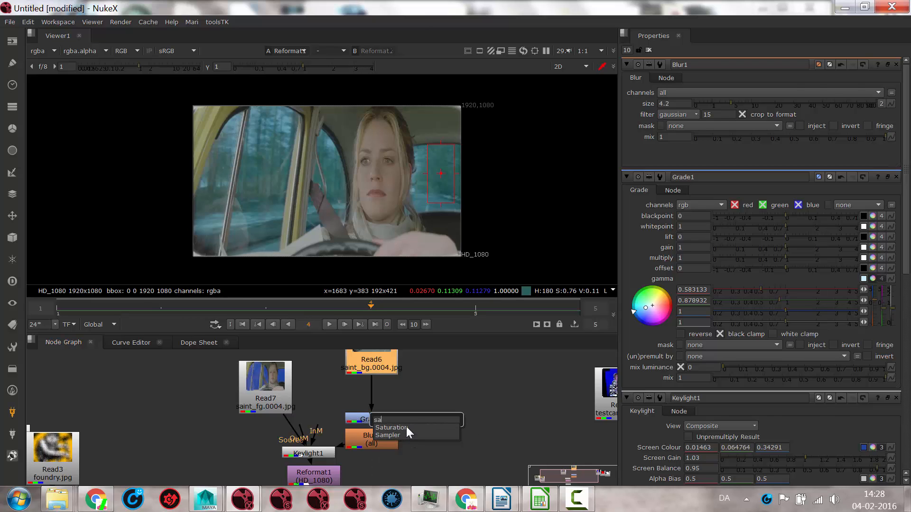
pyautogui.click(406, 427)
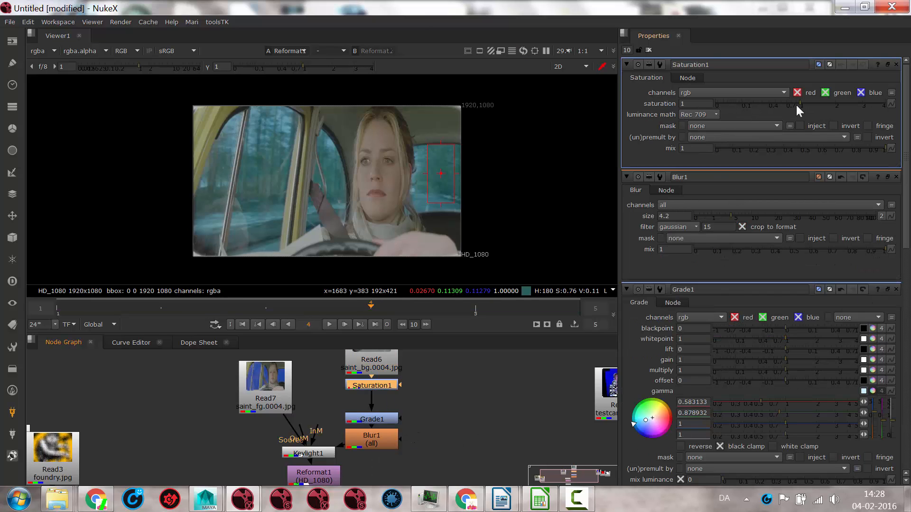
pyautogui.moveTo(796, 105); pyautogui.dragTo(752, 103)
# Step: Set the Grade gamma to about 0.511 red and 0.827 green, raise lift to 0.09, and play the composite
pyautogui.doubleClick(381, 417)
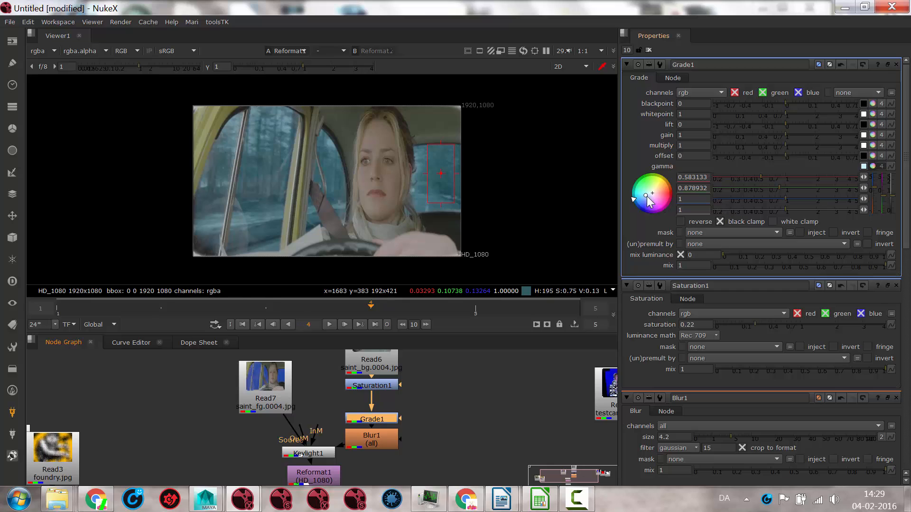
pyautogui.moveTo(647, 196); pyautogui.dragTo(644, 196)
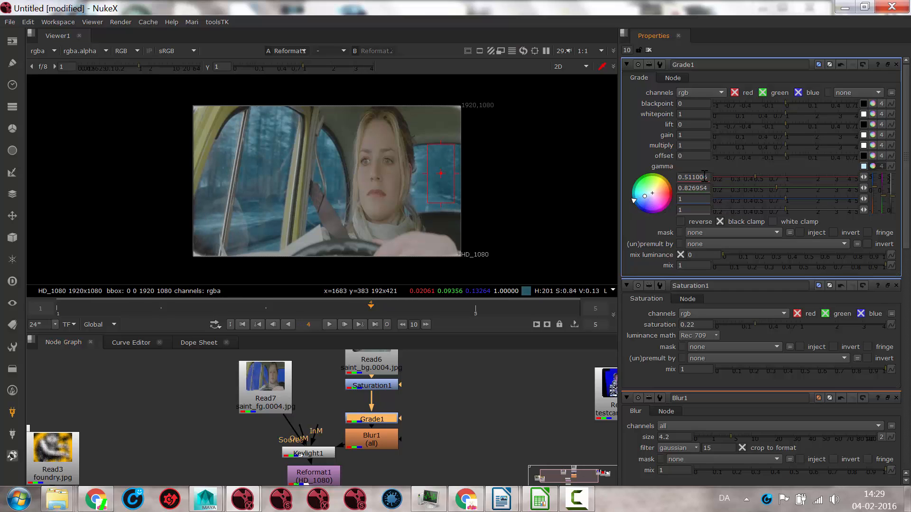
pyautogui.moveTo(786, 123); pyautogui.dragTo(806, 125)
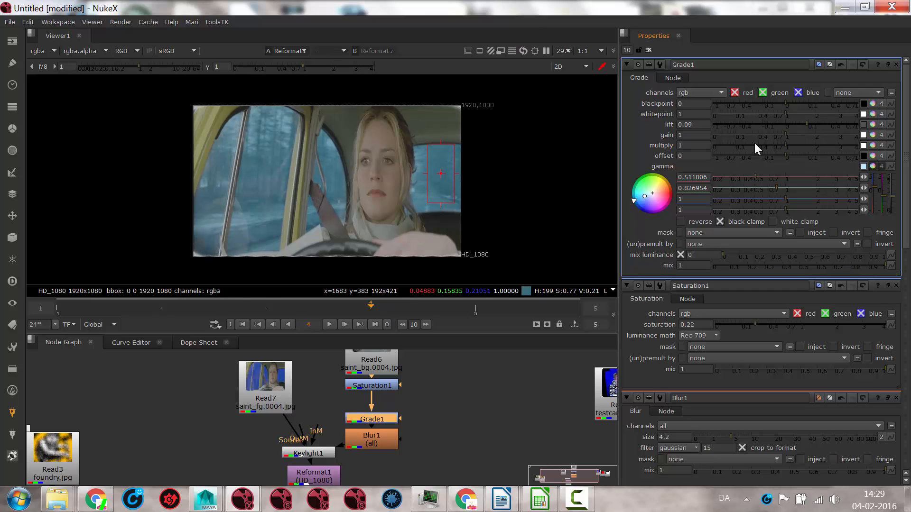
pyautogui.click(330, 325)
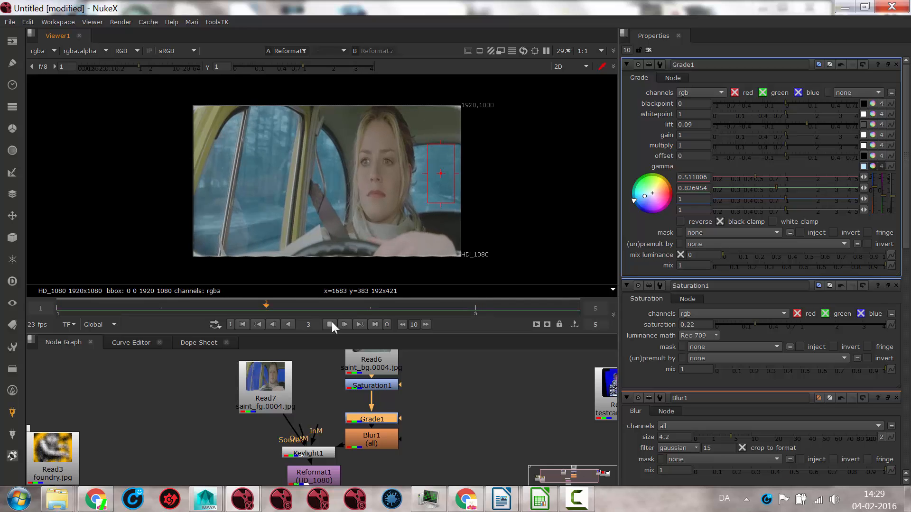
pyautogui.click(331, 325)
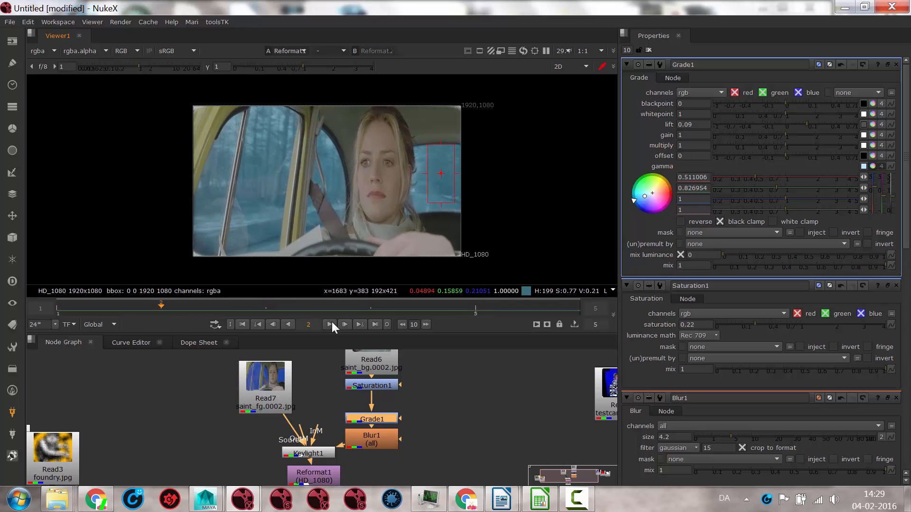